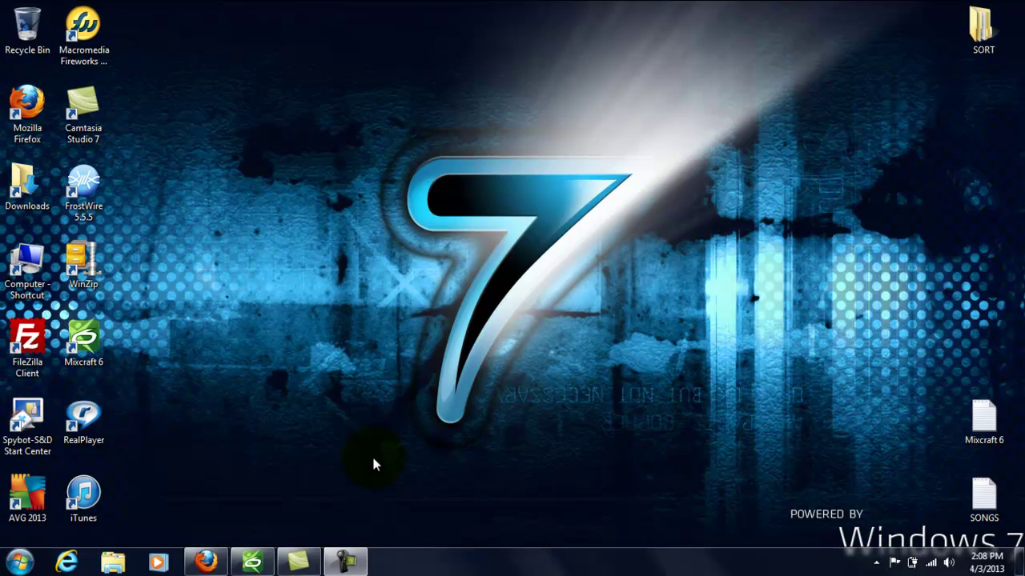
# Bring up the Mixcraft project and name tracks 1 and 2 Vocal and Guitar
pyautogui.click(253, 560)
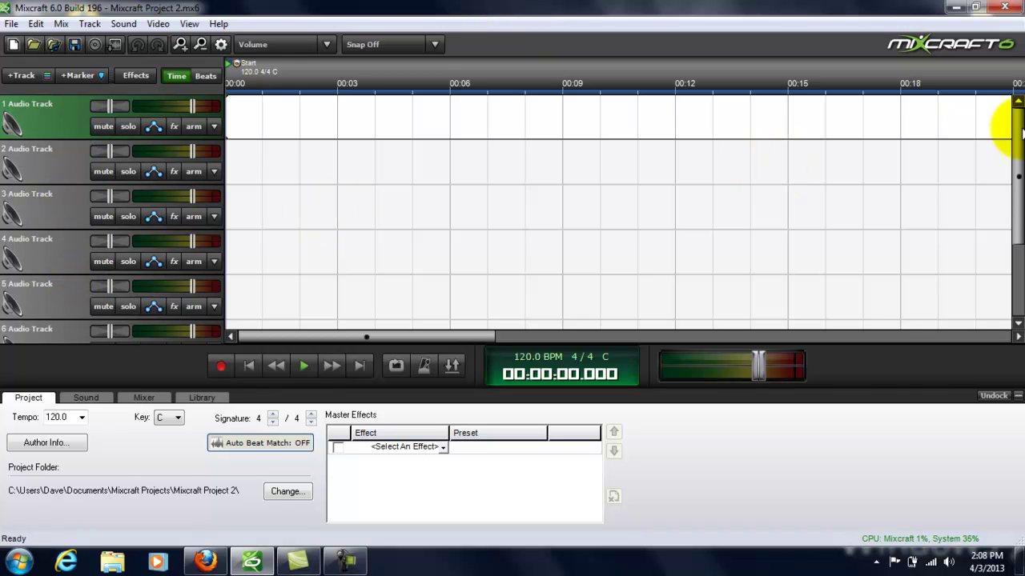
pyautogui.moveTo(1018, 106)
pyautogui.mouseDown()
pyautogui.moveTo(1006, 126)
pyautogui.moveTo(1006, 201)
pyautogui.moveTo(1020, 106)
pyautogui.mouseUp()
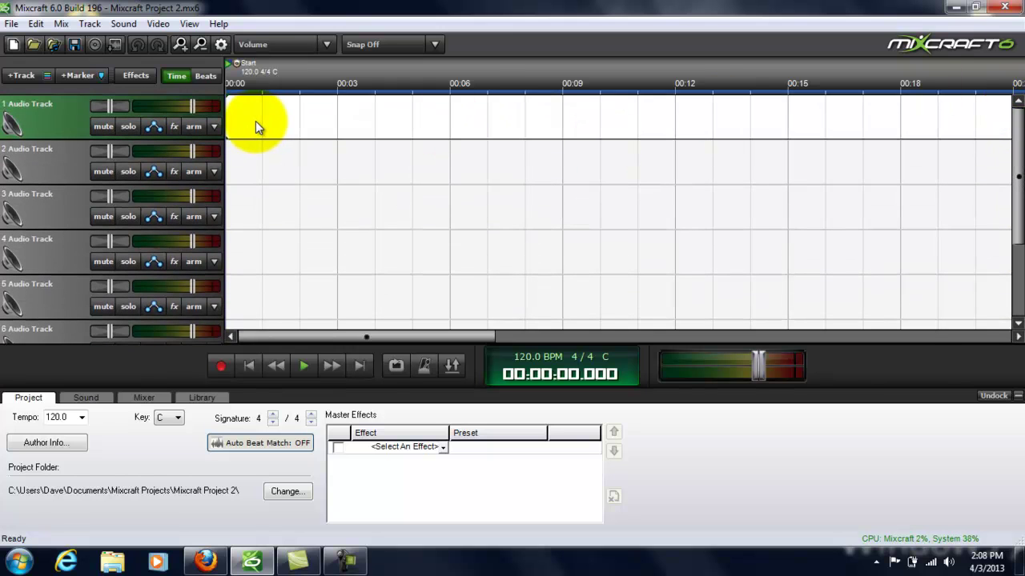
pyautogui.doubleClick(32, 102)
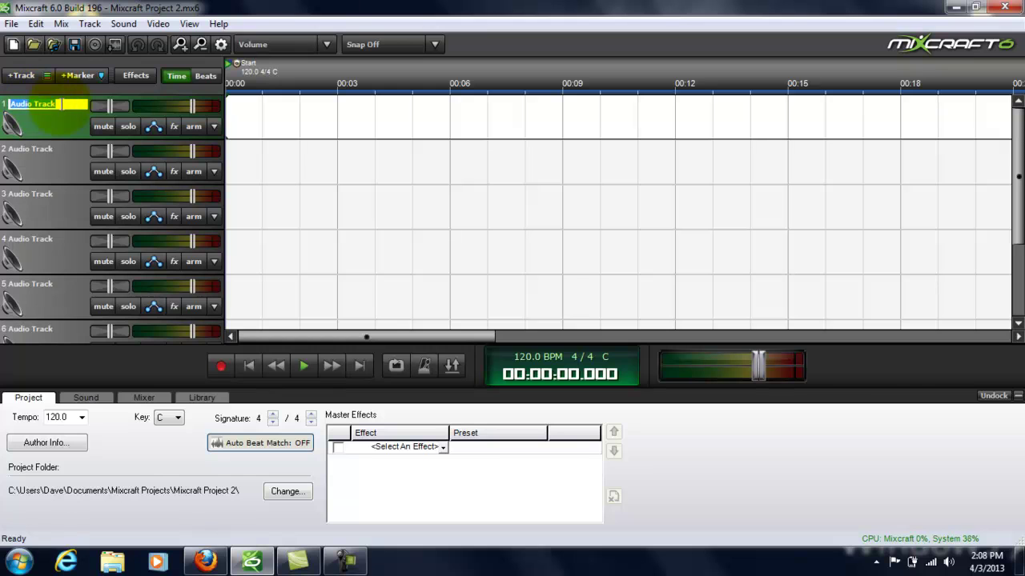
pyautogui.write('Vocal')
pyautogui.doubleClick(55, 150)
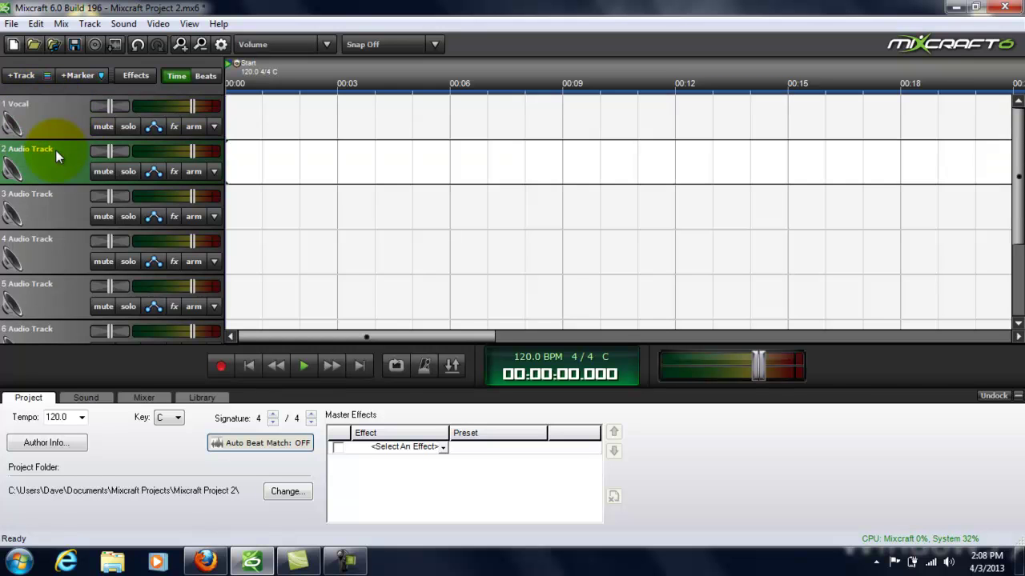
pyautogui.write('Guitar')
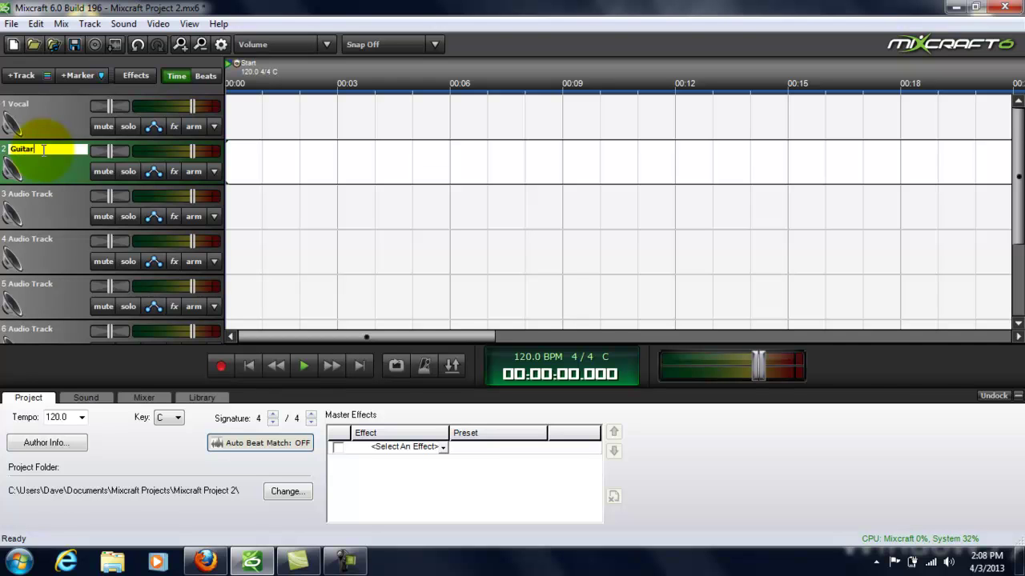
pyautogui.press('Return')
# Name tracks 3, 4 and 5 Drums, Bass and Percussion
pyautogui.doubleClick(48, 198)
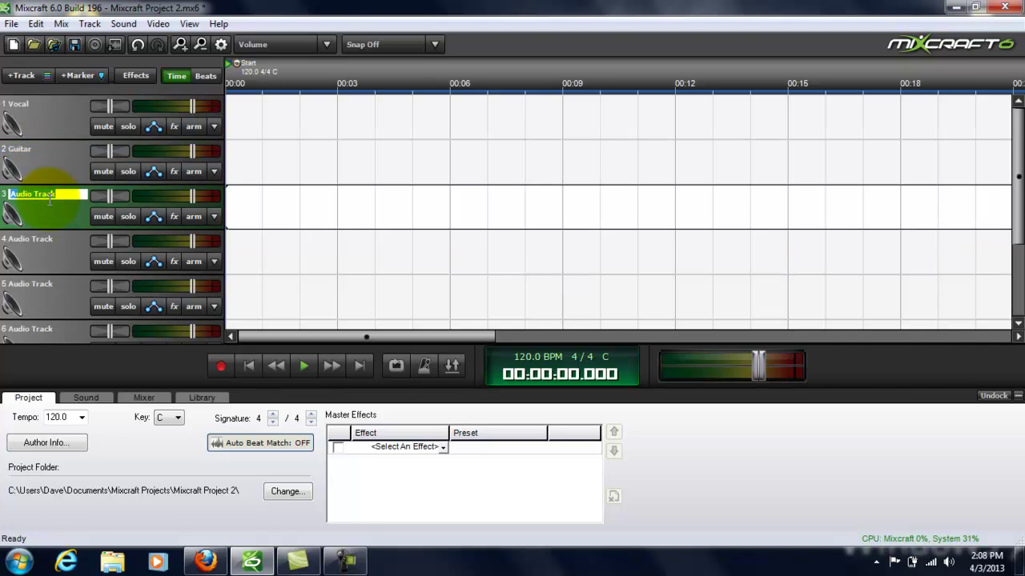
pyautogui.write('Drums')
pyautogui.press('Return')
pyautogui.doubleClick(36, 244)
pyautogui.write('Bass')
pyautogui.press('Return')
pyautogui.doubleClick(32, 288)
pyautogui.write('Percussion')
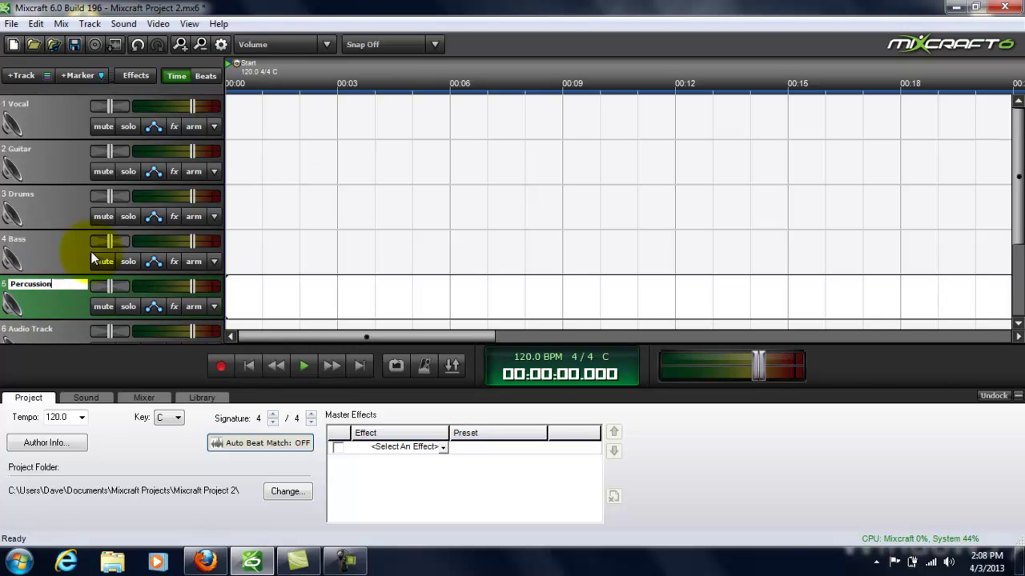
# Confirm the Percussion name, then start a new project without saving and dismiss its options
pyautogui.click(398, 227)
pyautogui.click(12, 23)
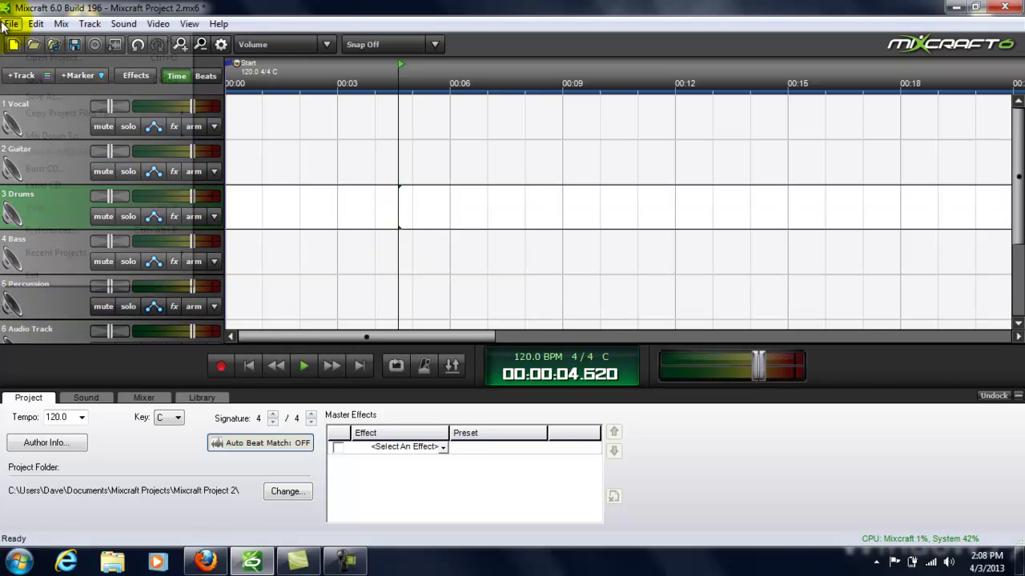
pyautogui.click(24, 38)
pyautogui.click(500, 309)
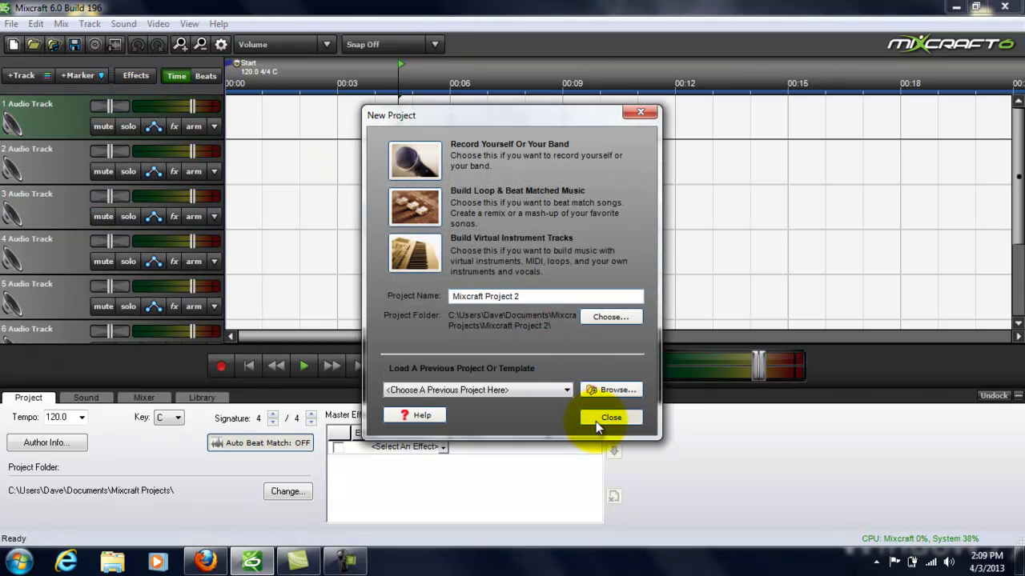
pyautogui.click(595, 420)
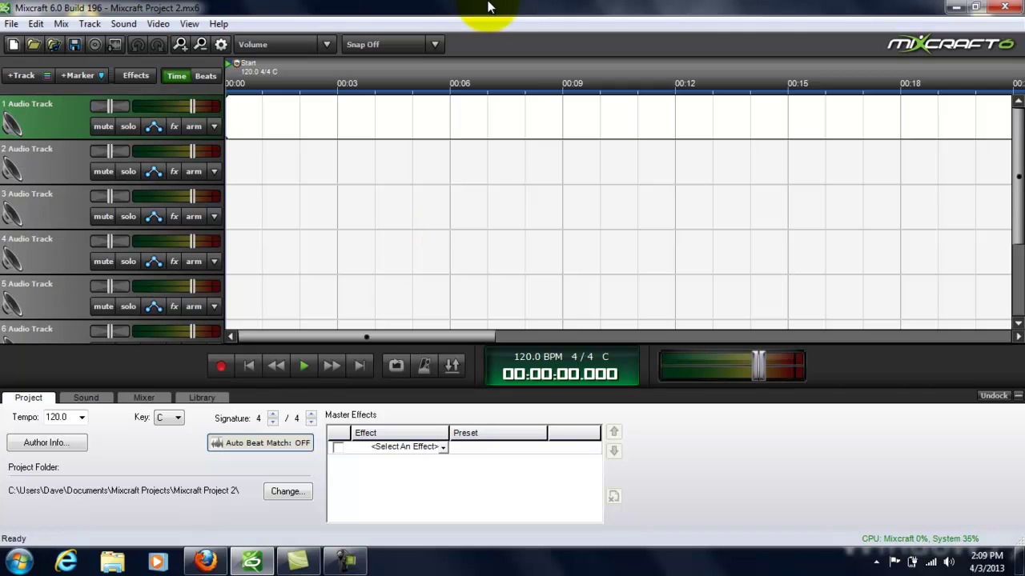
# Zoom the timeline out four steps and set the playhead at 1.2 seconds on track 1
pyautogui.click(180, 45)
pyautogui.click(202, 44)
pyautogui.click(202, 44)
pyautogui.click(202, 44)
pyautogui.click(202, 44)
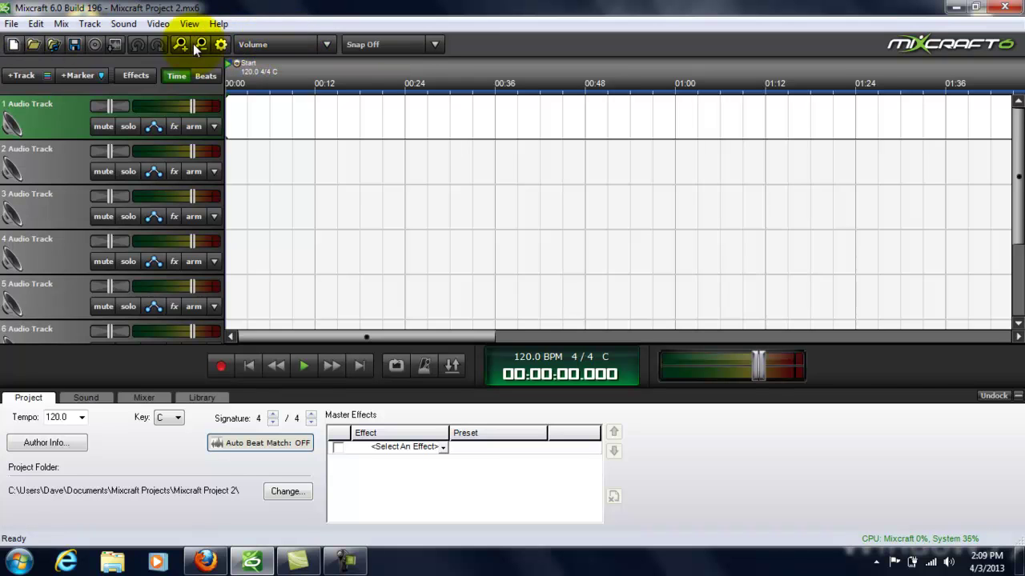
pyautogui.click(235, 126)
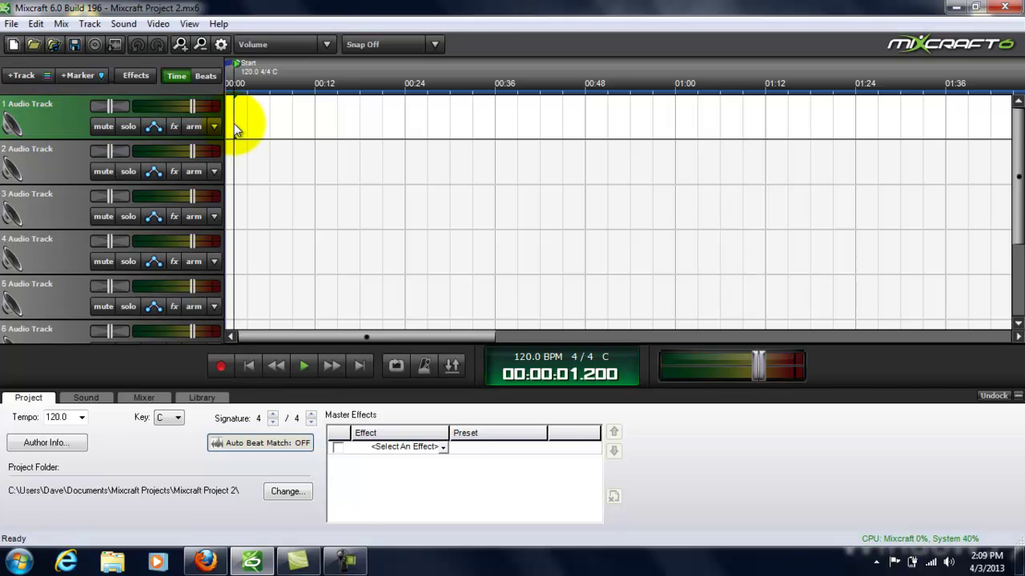
# From the library's Drums list, preview 70s Funk Drum Fill 12 and add it to track 1
pyautogui.click(199, 399)
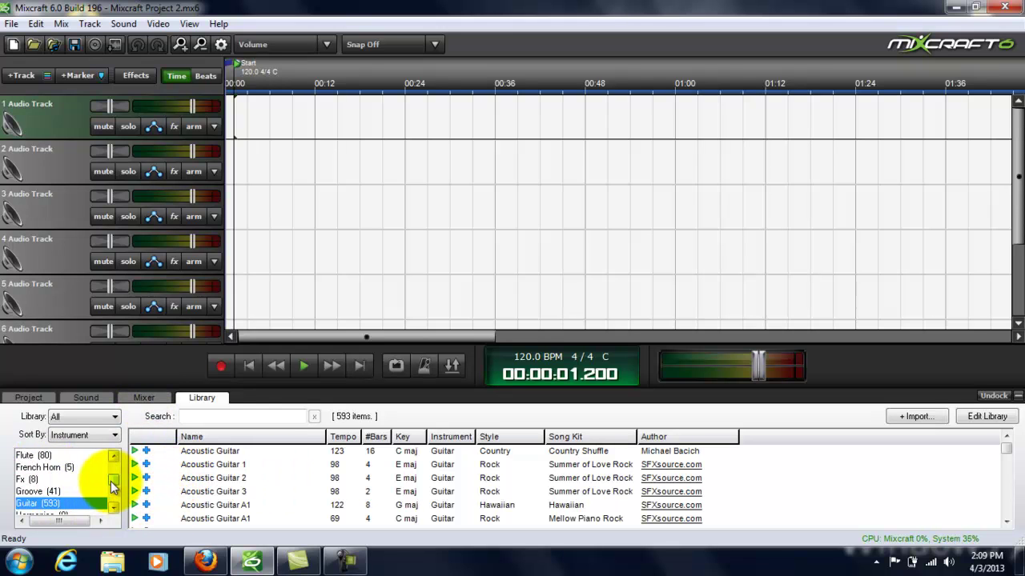
pyautogui.moveTo(114, 484); pyautogui.dragTo(112, 476)
pyautogui.click(48, 503)
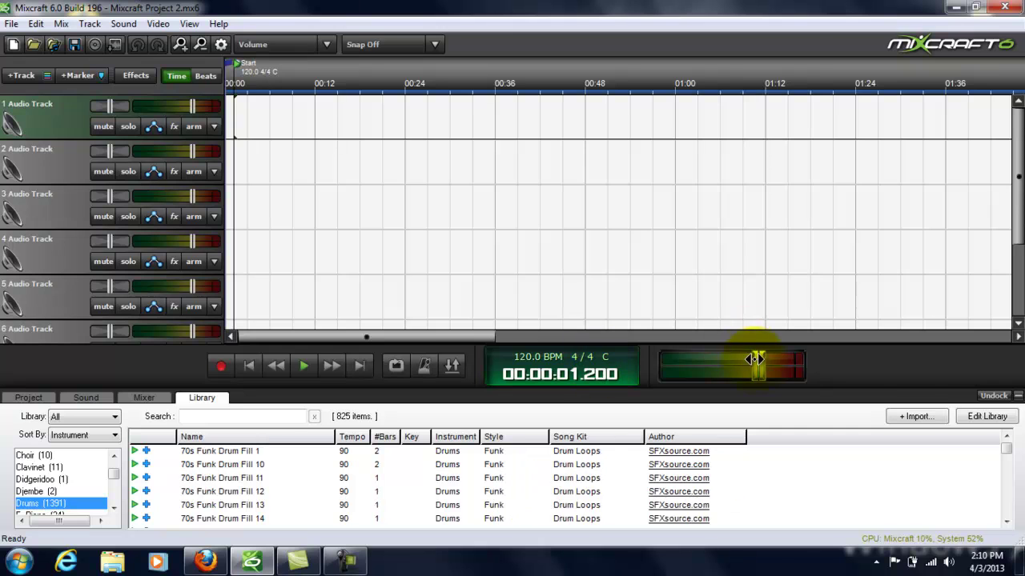
pyautogui.moveTo(757, 364); pyautogui.dragTo(720, 364)
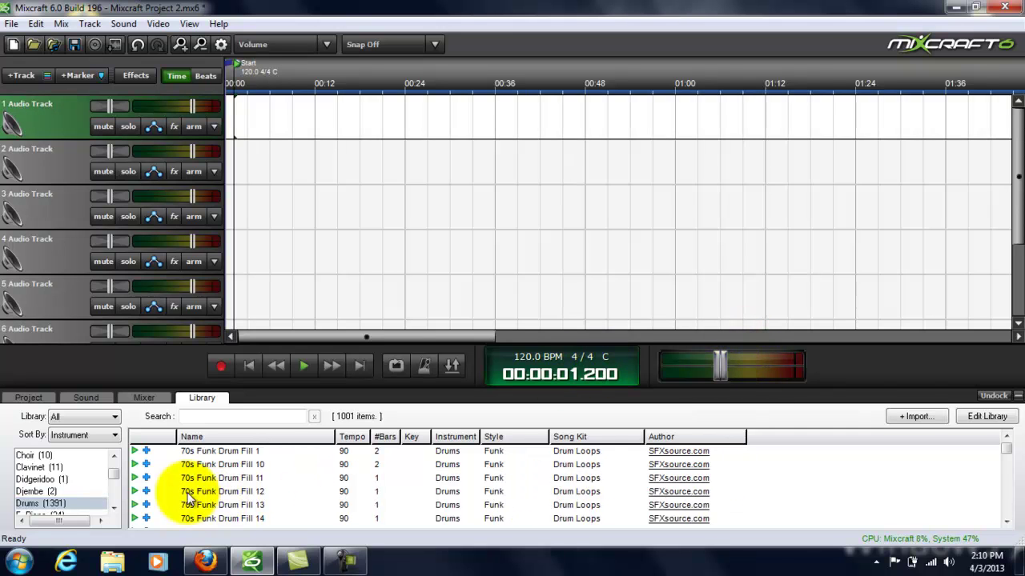
pyautogui.click(136, 492)
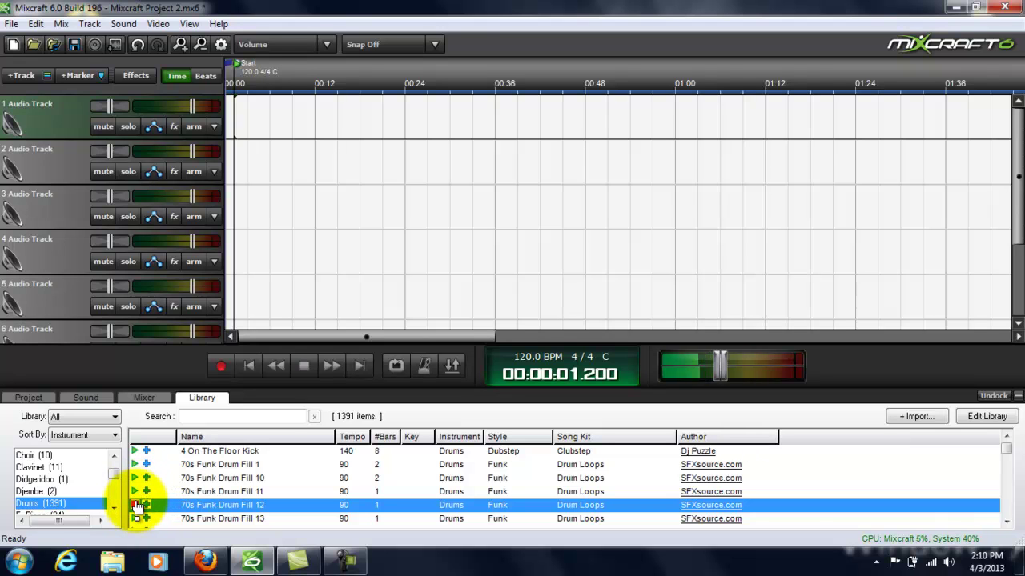
pyautogui.click(145, 505)
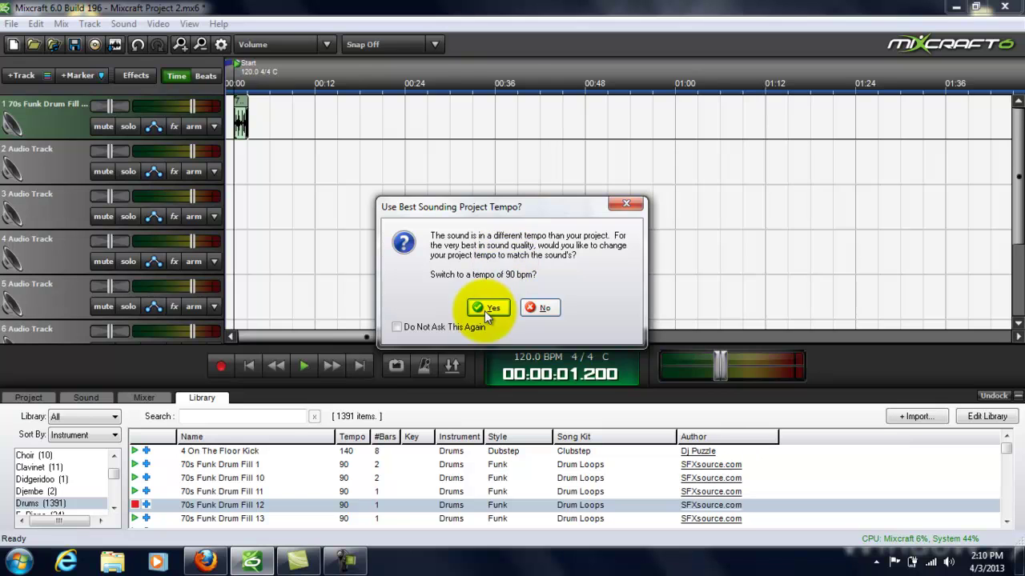
# Accept switching the project tempo to 90 BPM and zoom in on the drum clip
pyautogui.click(487, 309)
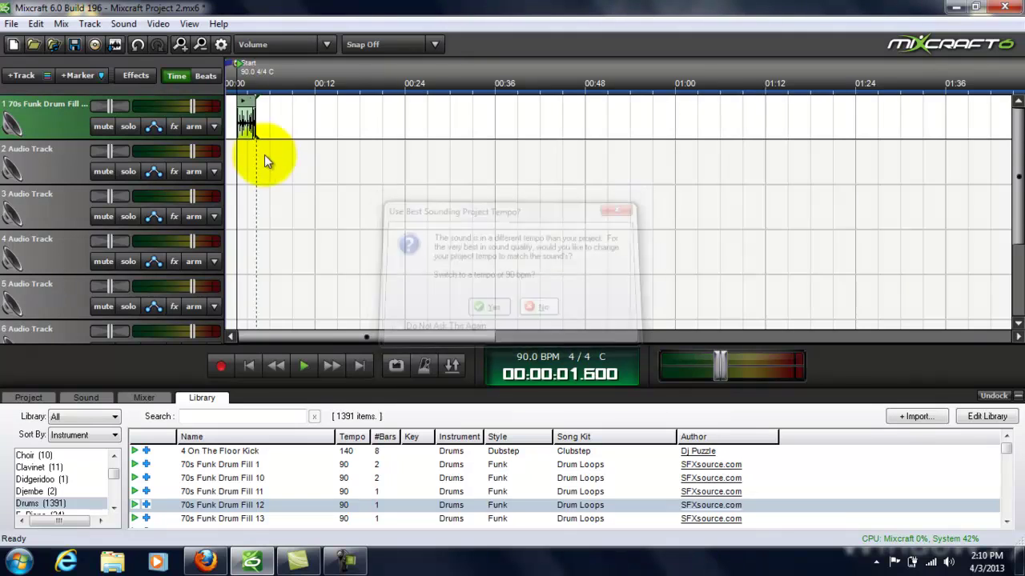
pyautogui.click(182, 43)
pyautogui.click(182, 44)
pyautogui.click(182, 43)
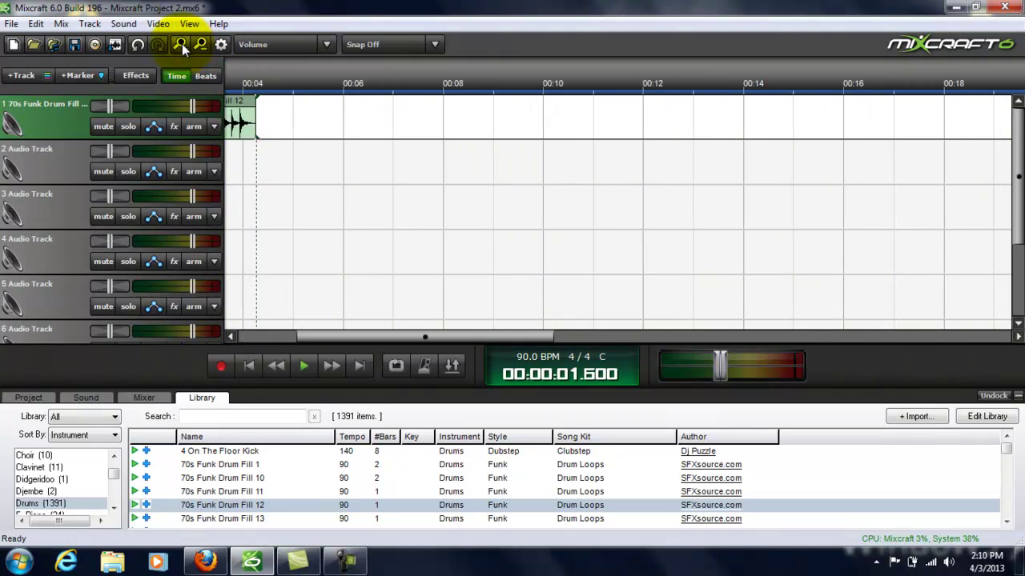
pyautogui.click(182, 43)
# Move the drum fill to track 1's start, loop it to about 10.7 seconds, and play it
pyautogui.moveTo(531, 332); pyautogui.dragTo(281, 325)
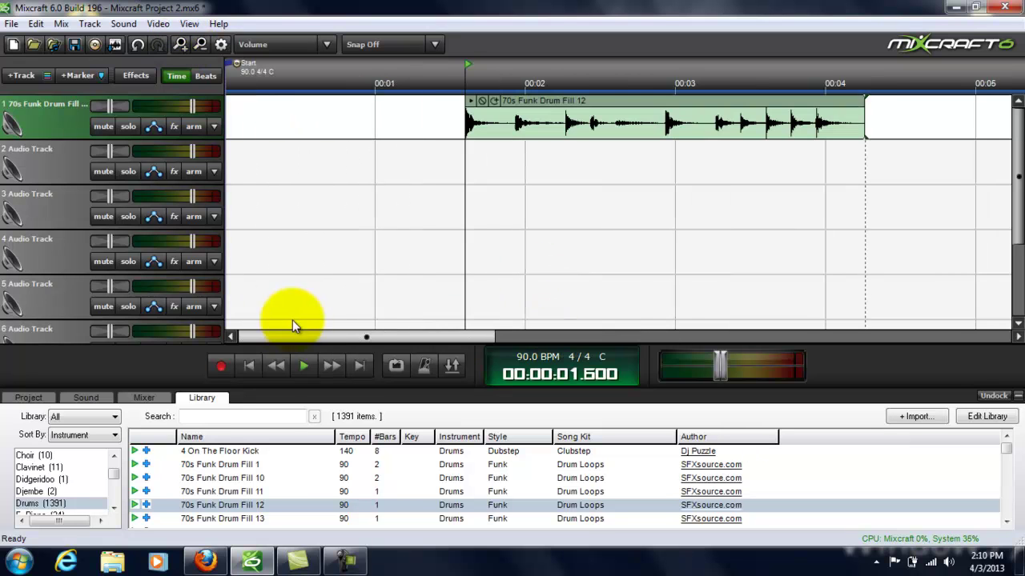
pyautogui.moveTo(574, 102); pyautogui.dragTo(328, 96)
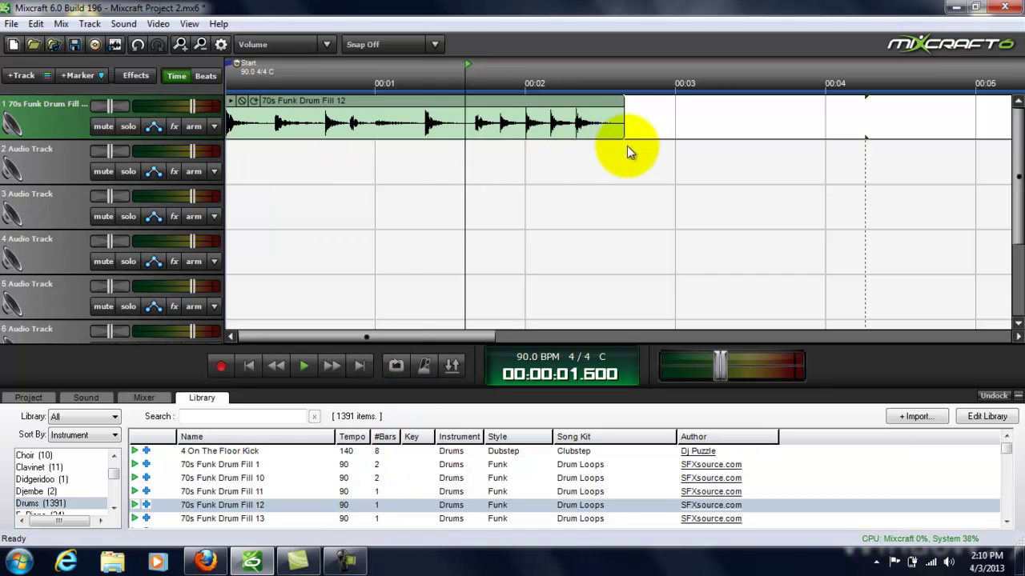
pyautogui.click(255, 101)
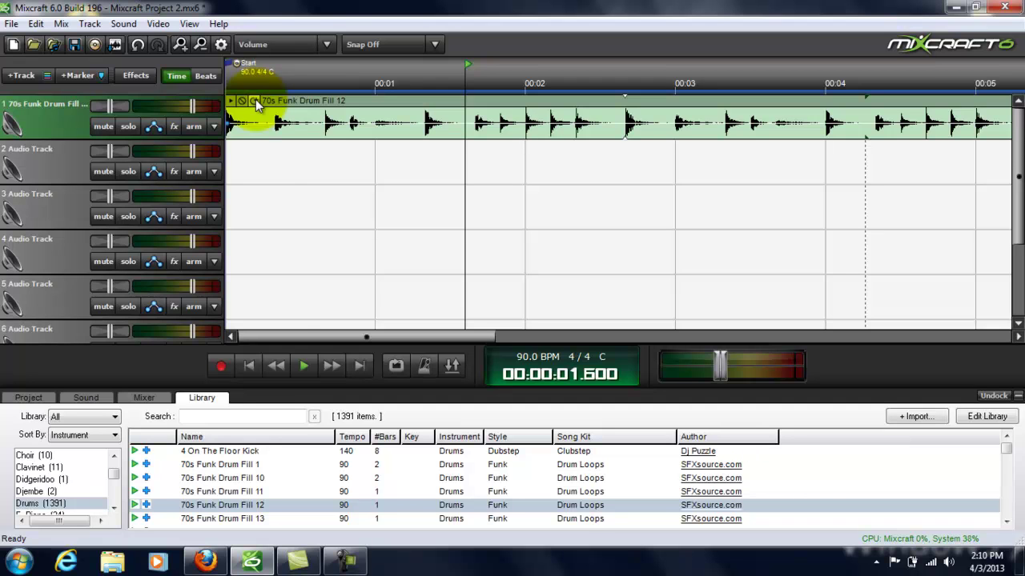
pyautogui.click(250, 365)
pyautogui.click(303, 365)
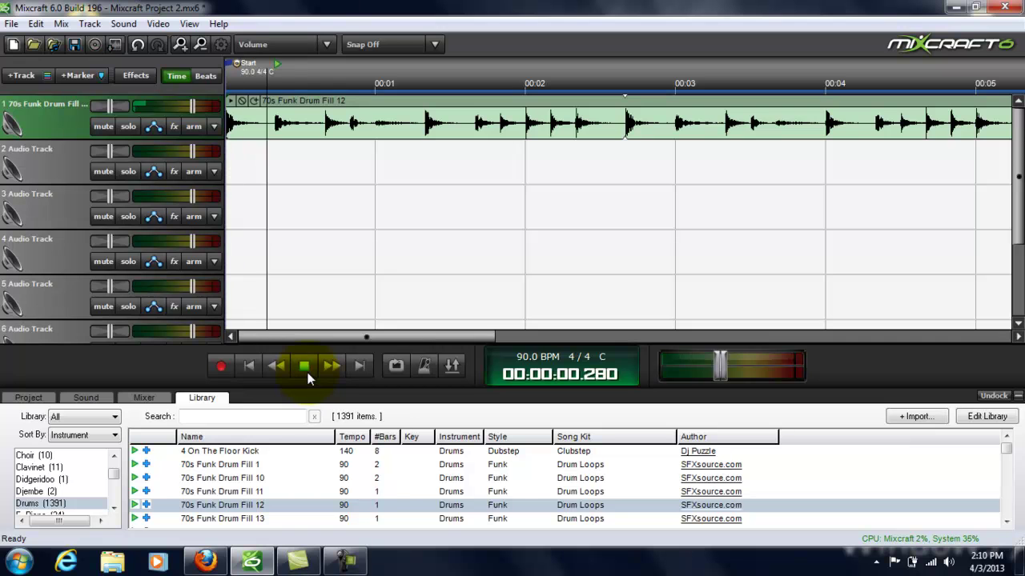
pyautogui.moveTo(349, 337); pyautogui.dragTo(764, 336)
# Stop playback, rewind to the start, and filter the library to Guitar loops
pyautogui.click(301, 366)
pyautogui.click(248, 365)
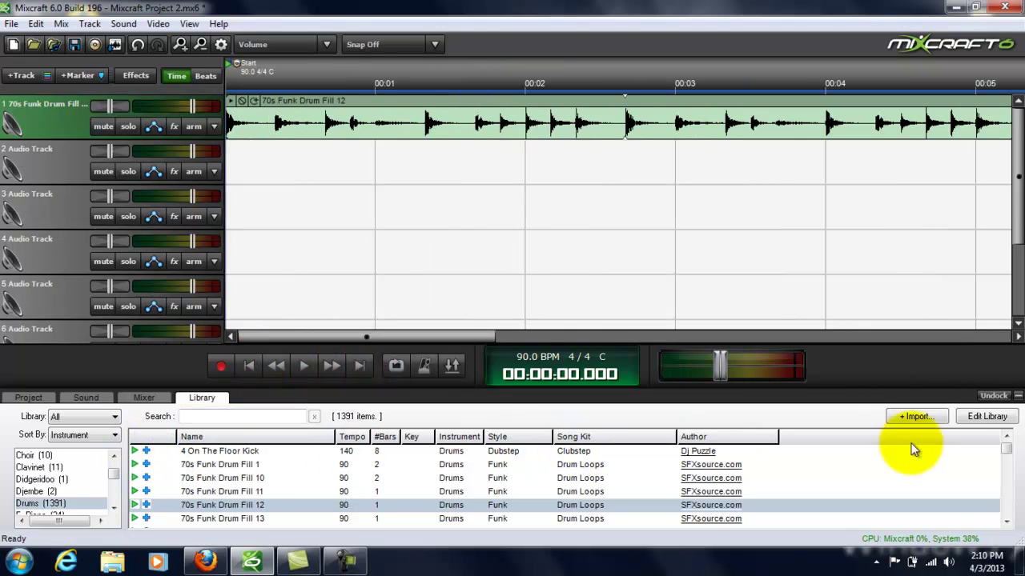
pyautogui.click(1009, 453)
pyautogui.moveTo(1009, 454); pyautogui.dragTo(1010, 457)
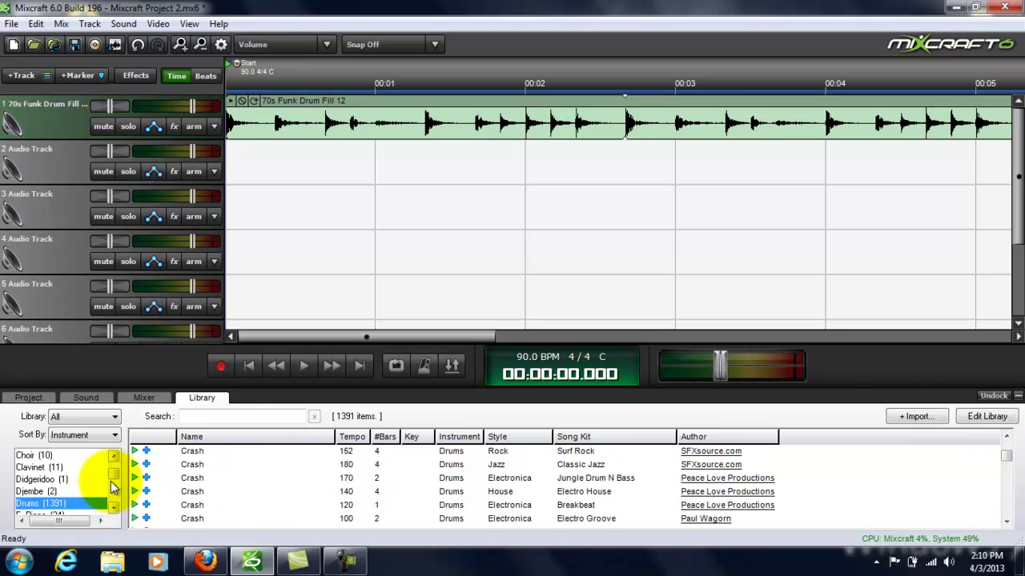
pyautogui.moveTo(112, 486); pyautogui.dragTo(117, 490)
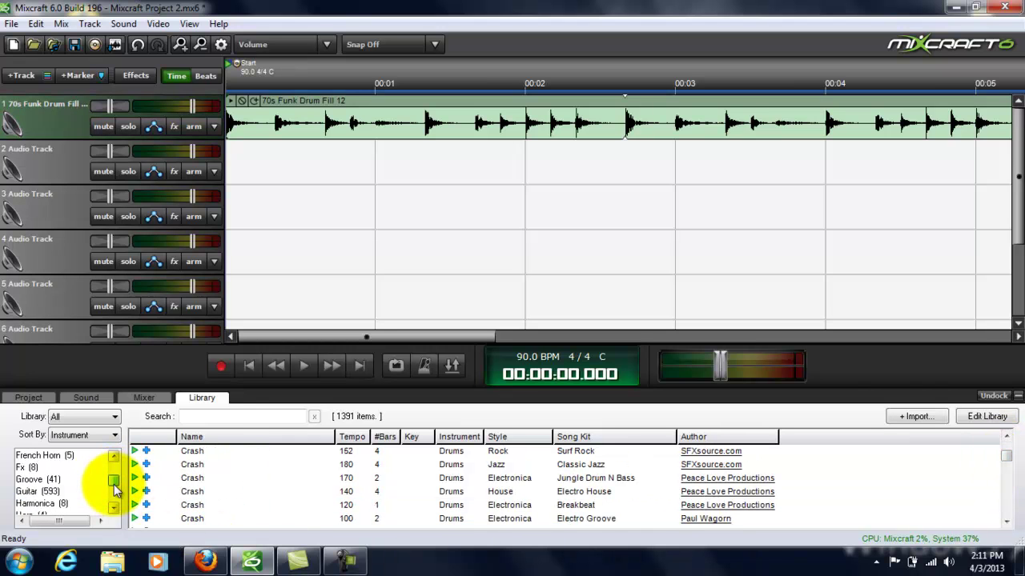
pyautogui.click(64, 490)
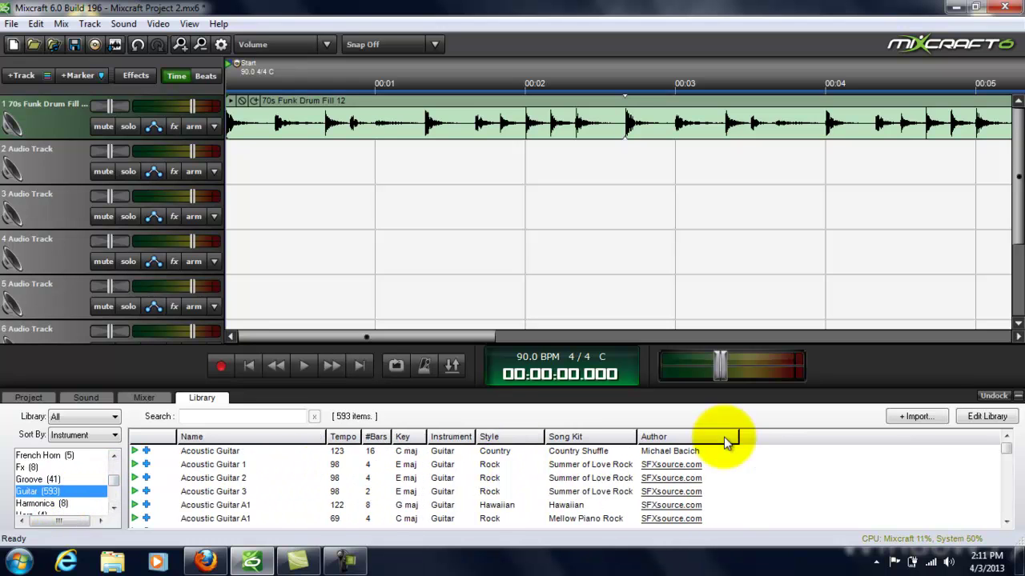
# Sort the Guitar loops by tempo, scroll through the list, and preview Guitar Muted Strum
pyautogui.click(1009, 523)
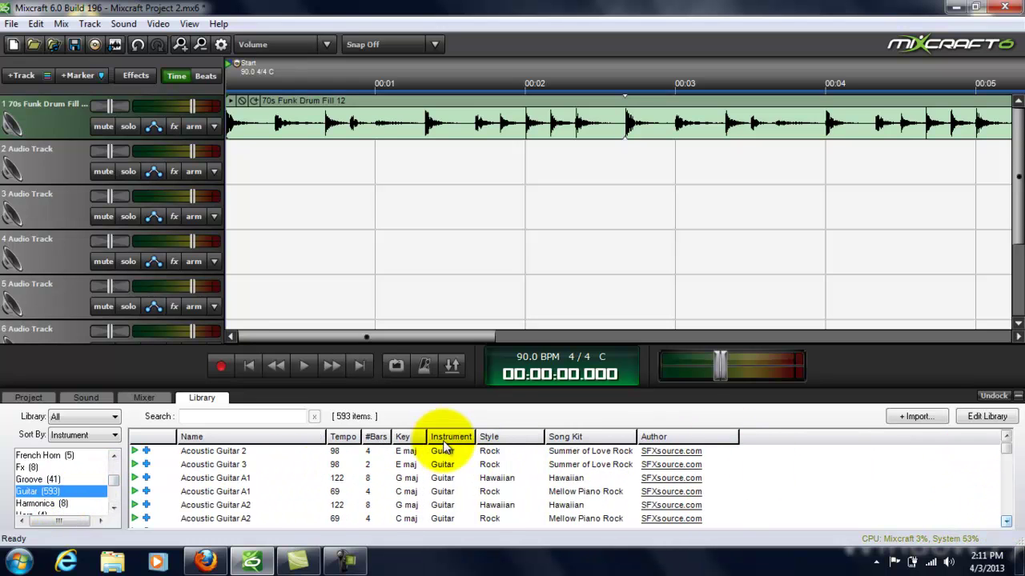
pyautogui.click(342, 437)
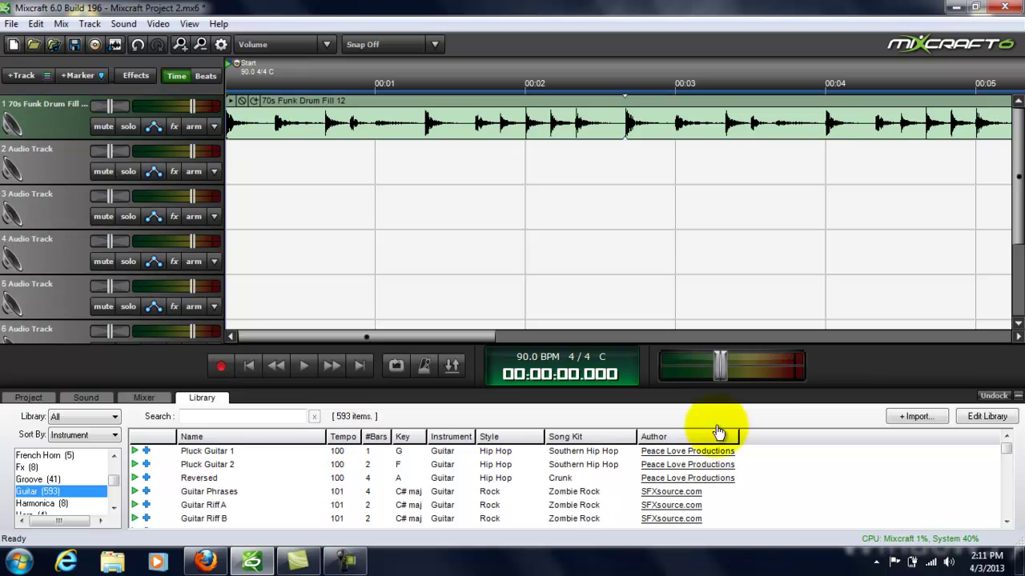
pyautogui.click(1005, 522)
pyautogui.click(1005, 523)
pyautogui.click(1006, 523)
pyautogui.click(1006, 523)
pyautogui.click(1005, 523)
pyautogui.click(1005, 522)
pyautogui.click(1005, 522)
pyautogui.click(1005, 523)
pyautogui.click(1005, 523)
pyautogui.click(1005, 523)
pyautogui.click(1006, 523)
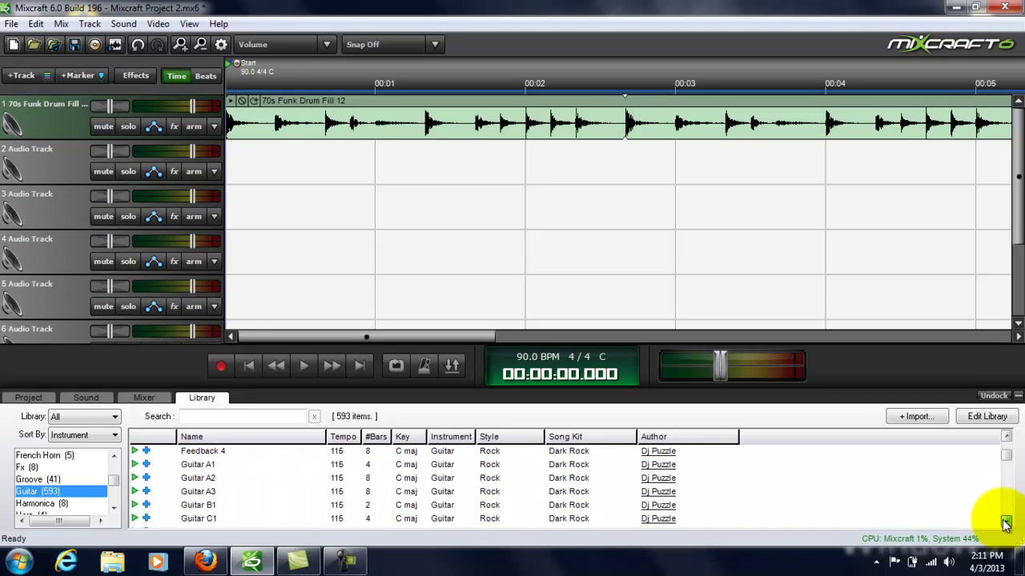
pyautogui.click(1006, 522)
pyautogui.click(1005, 522)
pyautogui.click(1005, 523)
pyautogui.click(1005, 522)
pyautogui.click(1005, 523)
pyautogui.click(1005, 523)
pyautogui.click(1005, 523)
pyautogui.click(1005, 523)
pyautogui.click(1006, 523)
pyautogui.click(1005, 522)
pyautogui.click(1006, 523)
pyautogui.click(1005, 523)
pyautogui.click(1005, 522)
pyautogui.click(1005, 523)
pyautogui.click(1006, 523)
pyautogui.click(1005, 523)
pyautogui.click(1006, 523)
pyautogui.click(1005, 523)
pyautogui.click(1006, 522)
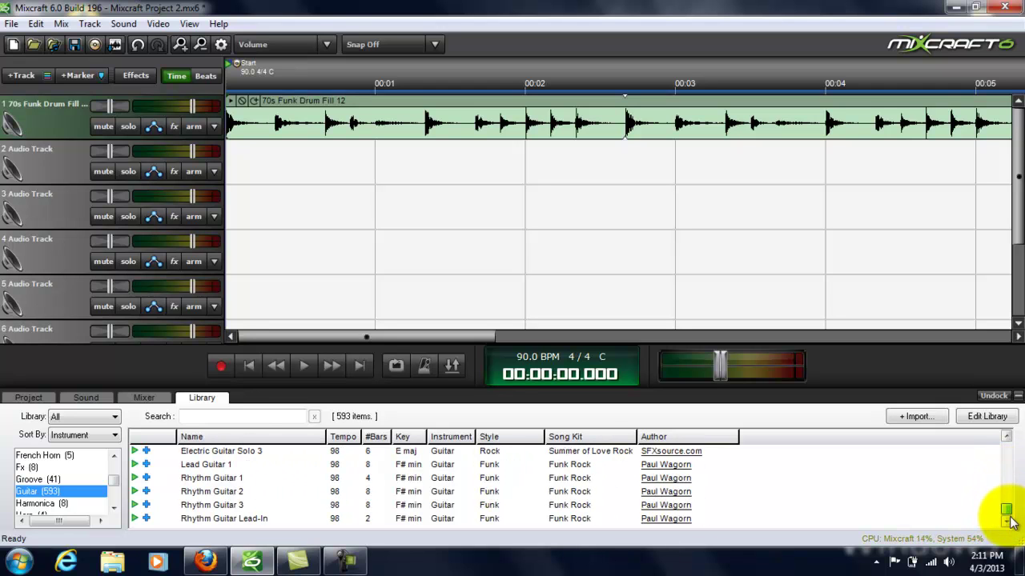
pyautogui.click(1006, 437)
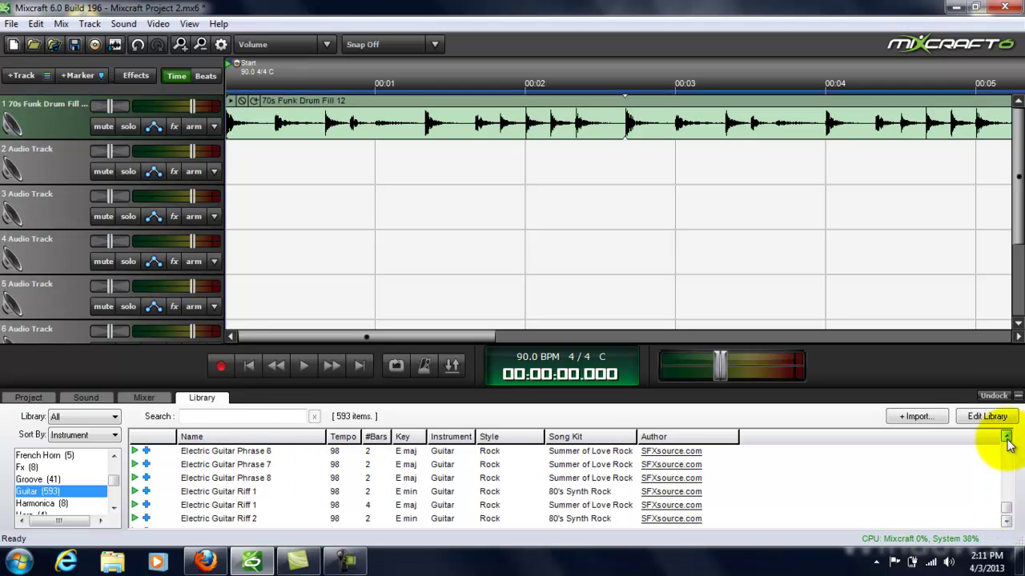
pyautogui.click(1006, 437)
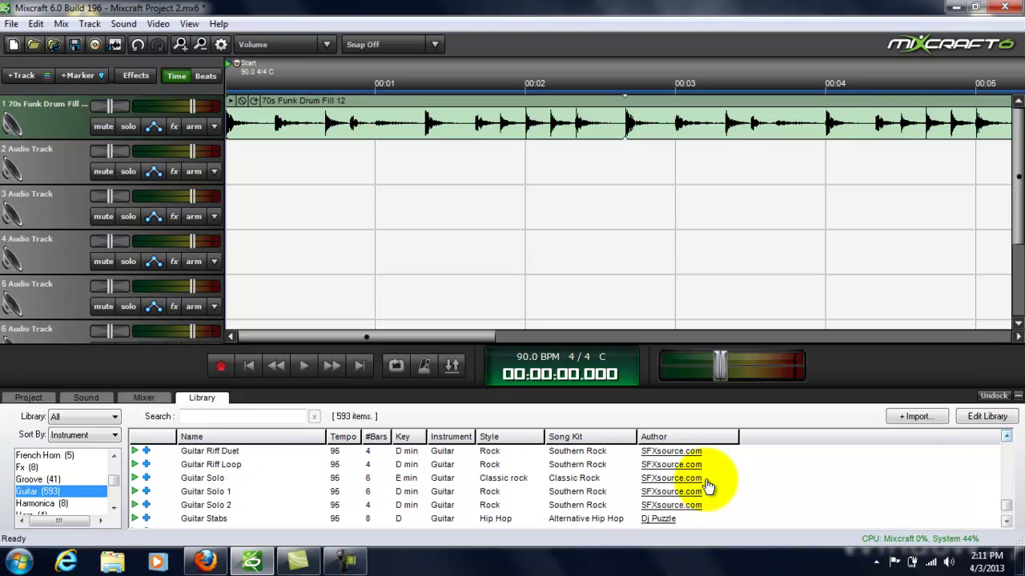
pyautogui.click(1006, 437)
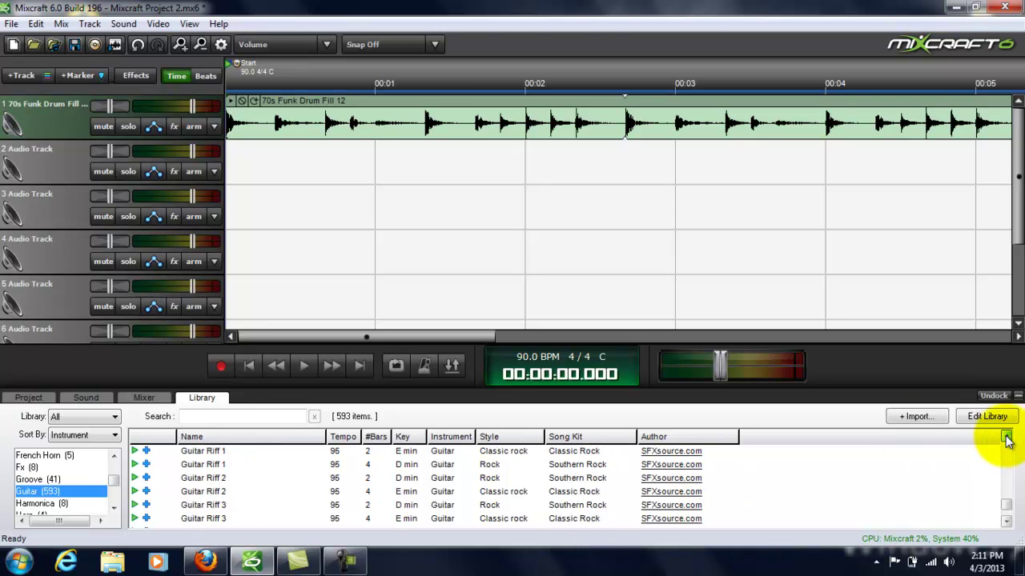
pyautogui.click(1006, 437)
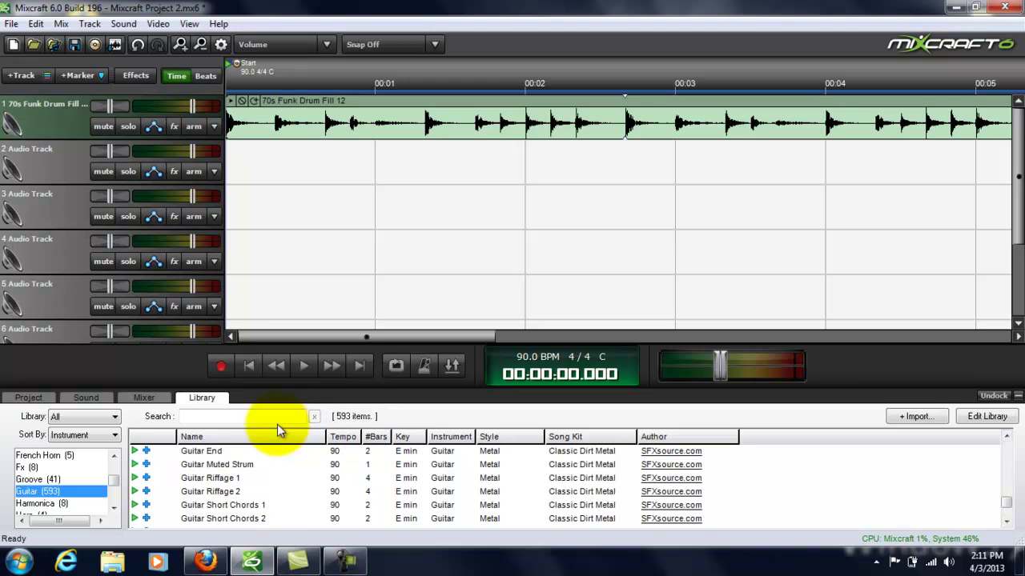
pyautogui.click(135, 465)
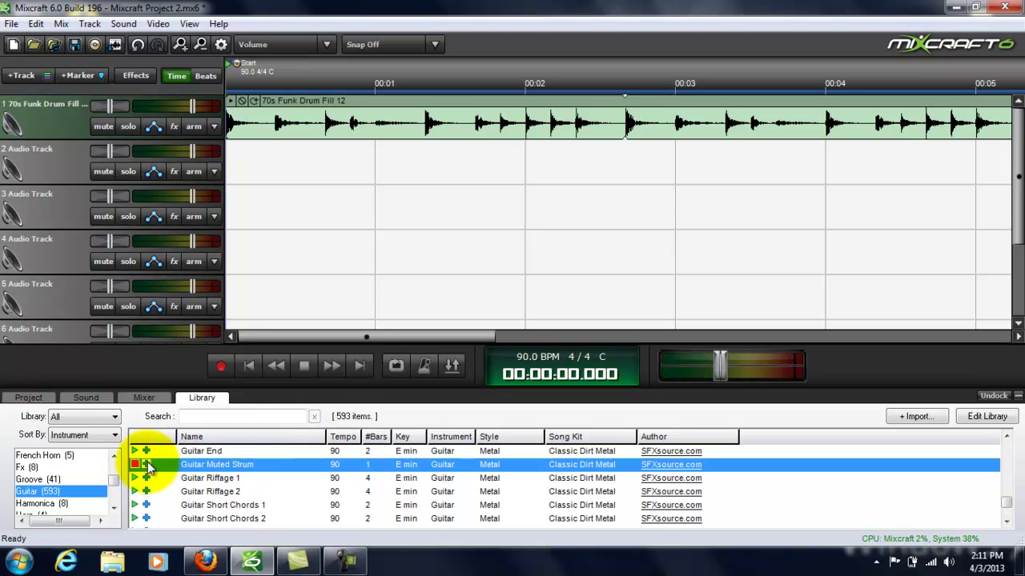
# Add Guitar Muted Strum to track 2, accepting the switch to key E
pyautogui.click(147, 465)
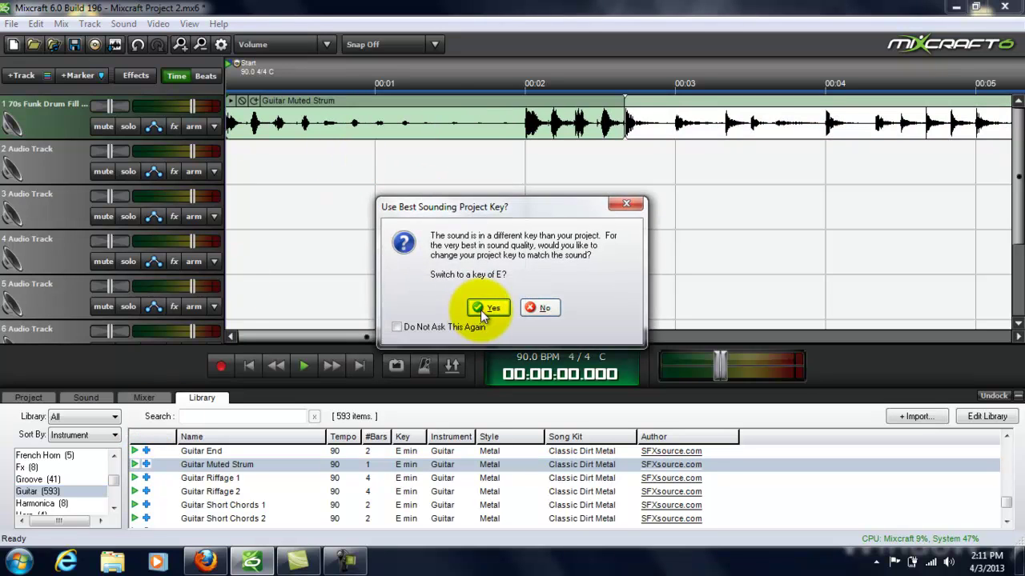
pyautogui.click(488, 308)
pyautogui.moveTo(435, 114); pyautogui.dragTo(422, 187)
pyautogui.moveTo(279, 206); pyautogui.dragTo(281, 148)
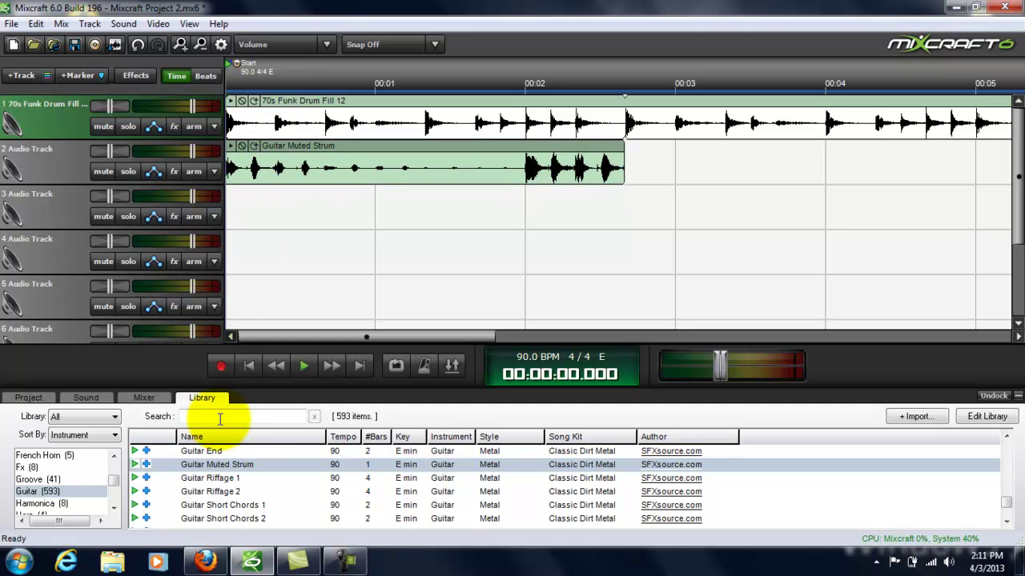
# Drop Guitar Riffage 1 onto track 3, lower its volume, and slide it to about 5 seconds
pyautogui.click(134, 478)
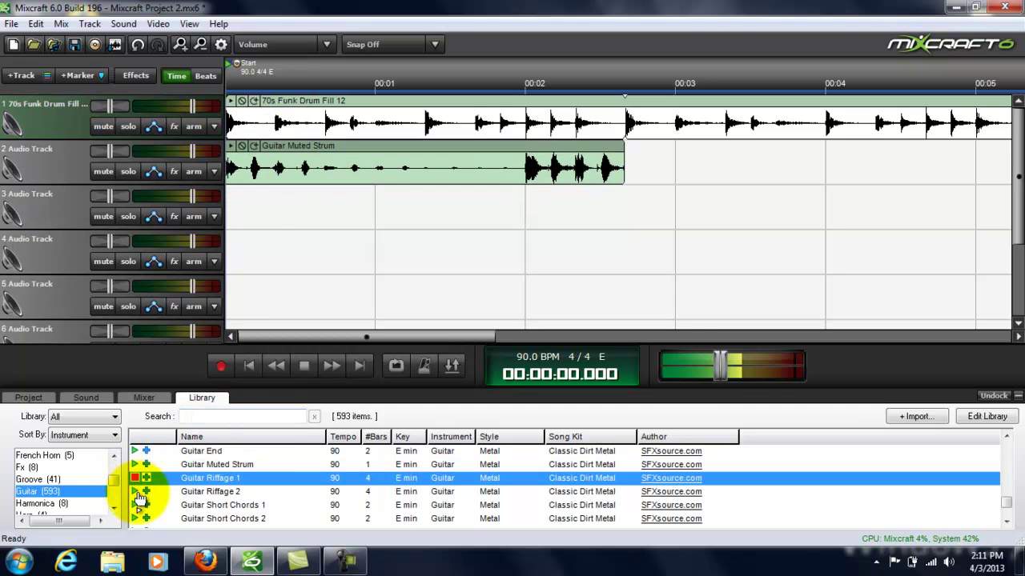
pyautogui.hscroll(5, 323, 214)
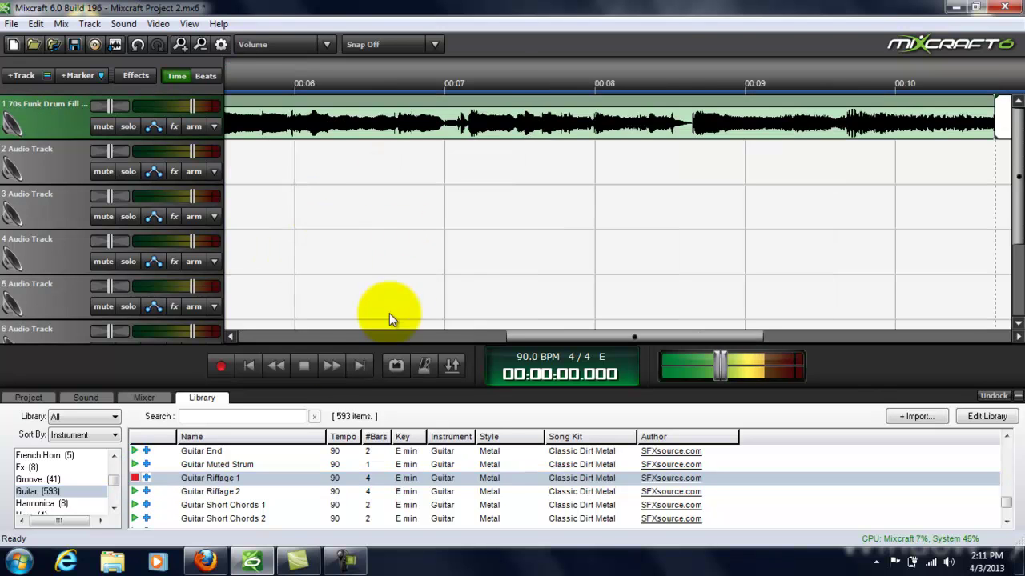
pyautogui.click(255, 368)
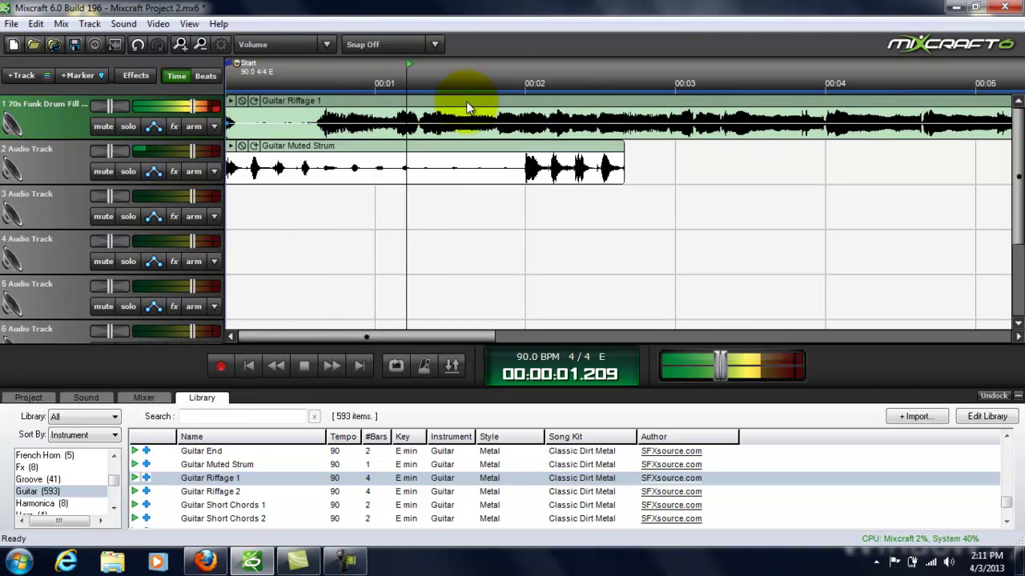
pyautogui.moveTo(447, 173); pyautogui.dragTo(446, 188)
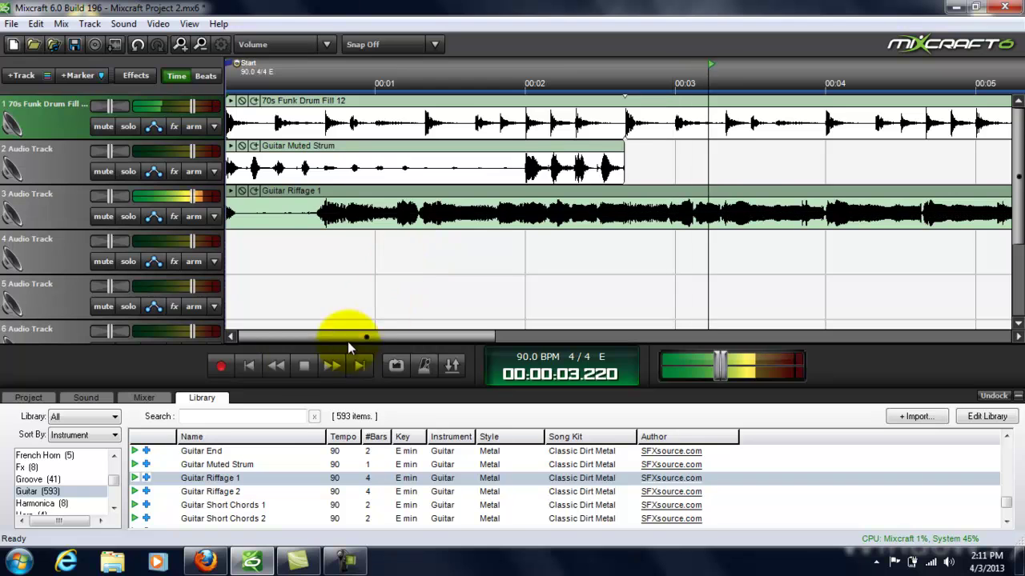
pyautogui.click(309, 367)
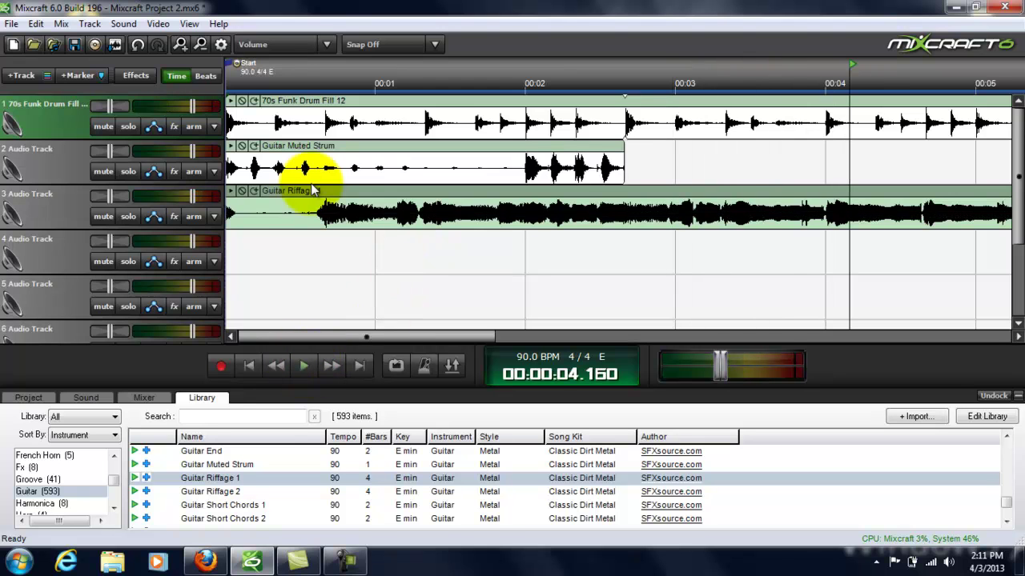
pyautogui.click(184, 194)
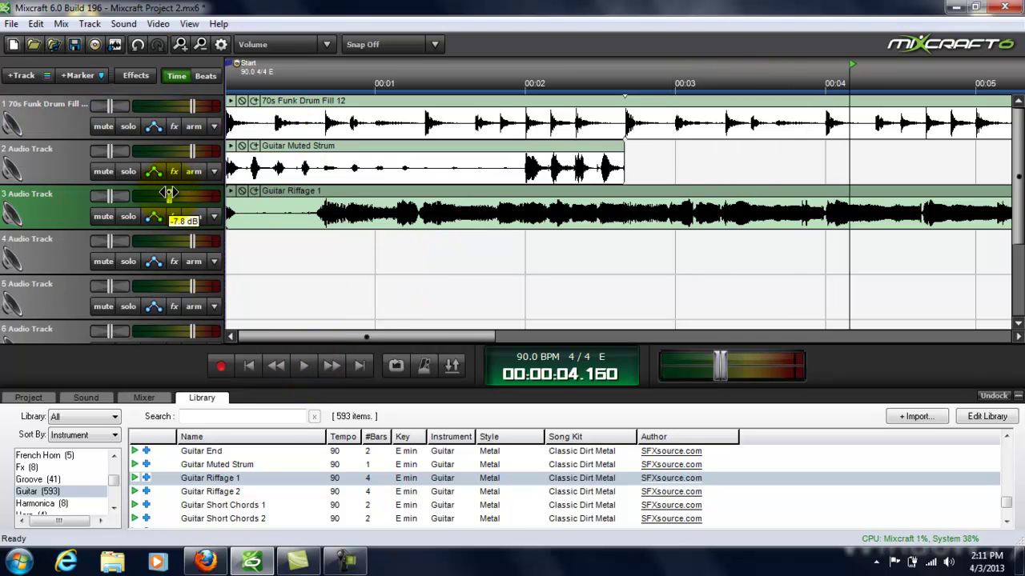
pyautogui.click(267, 163)
pyautogui.click(249, 202)
pyautogui.moveTo(272, 195); pyautogui.dragTo(816, 192)
# Set the playhead at about 5.3 seconds, zoom in around it, and nudge the drum fill slightly
pyautogui.click(786, 157)
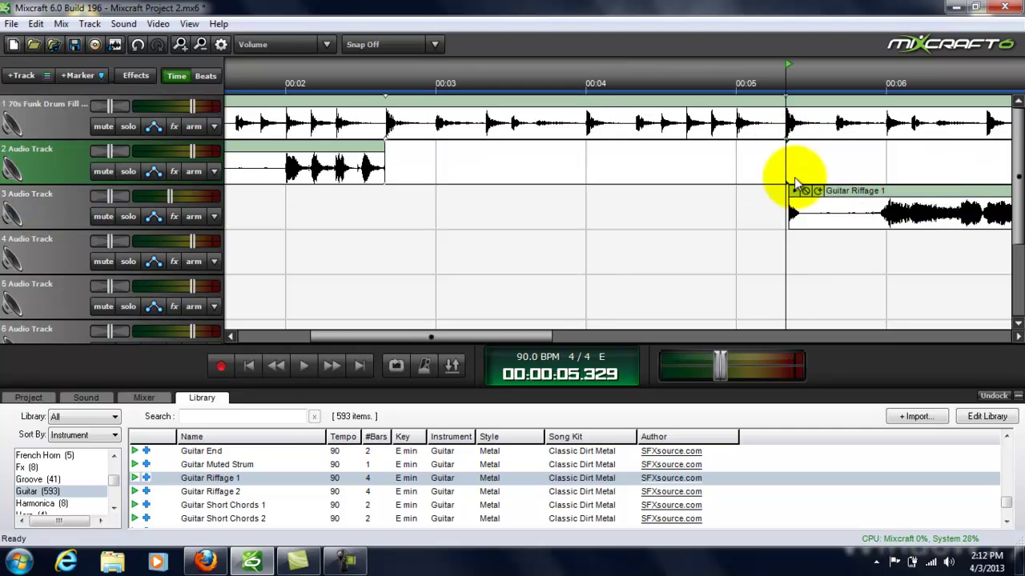
pyautogui.click(832, 199)
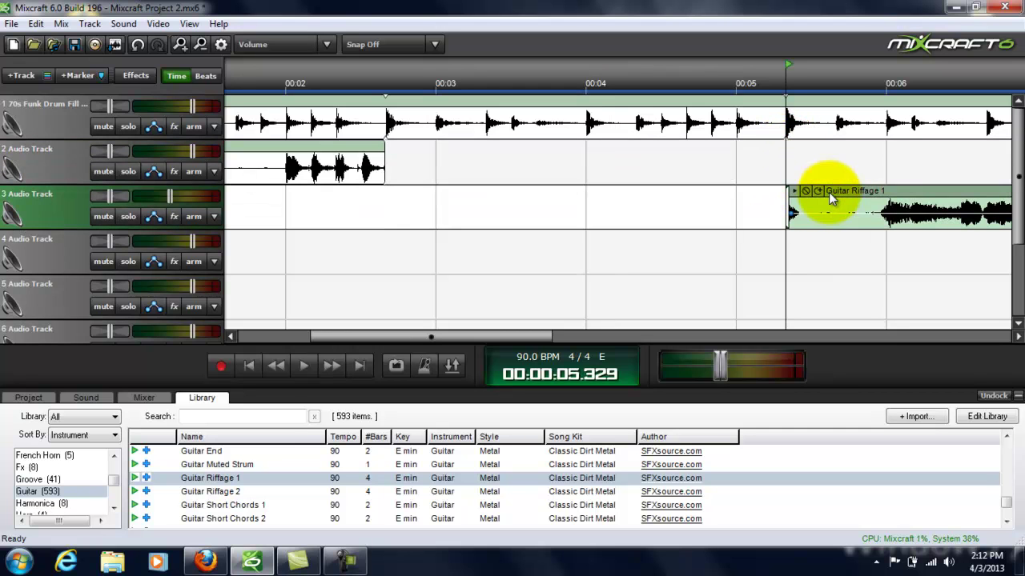
pyautogui.click(788, 148)
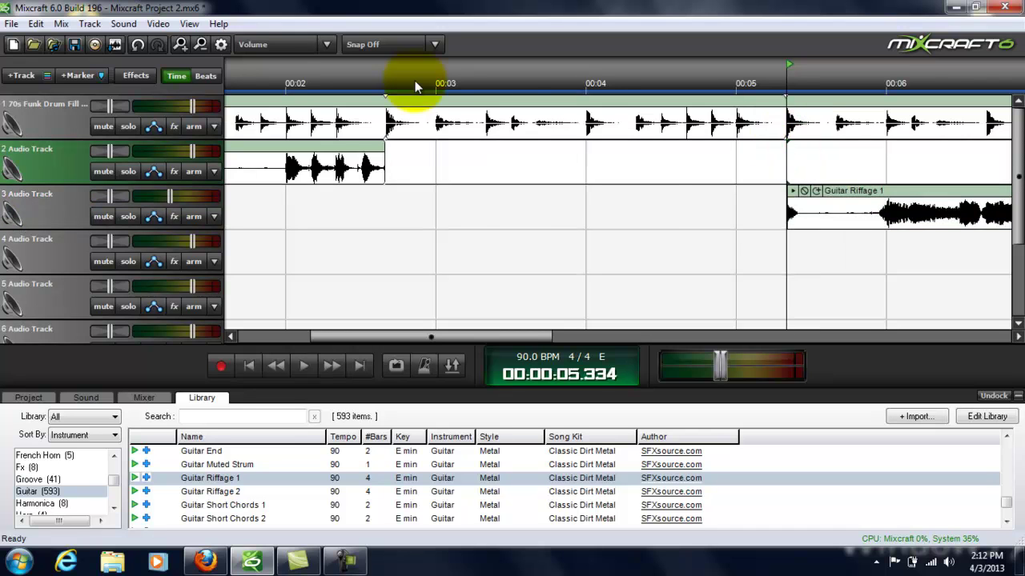
pyautogui.click(182, 45)
pyautogui.click(182, 45)
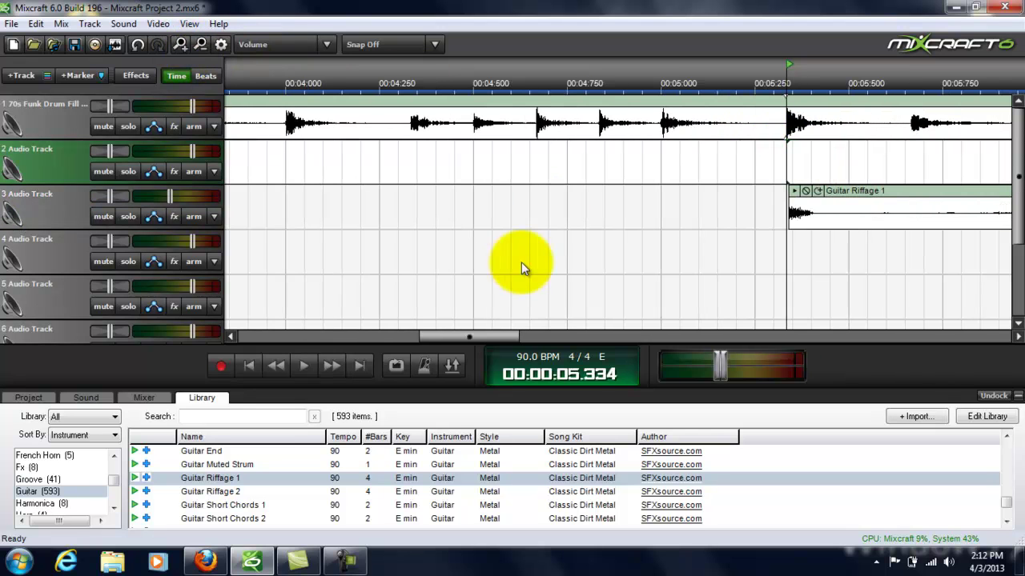
pyautogui.moveTo(470, 337); pyautogui.dragTo(506, 337)
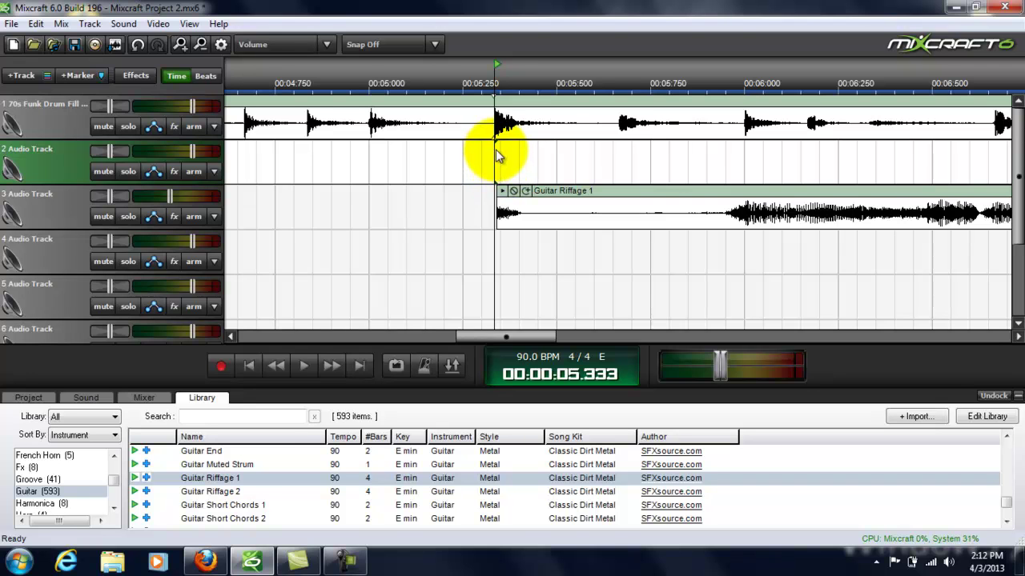
pyautogui.moveTo(498, 109)
pyautogui.mouseDown()
pyautogui.moveTo(530, 101)
pyautogui.moveTo(502, 104)
pyautogui.mouseUp()
# Snap Guitar Riffage 1 to the strum's end at 5.3 seconds, then return to the start
pyautogui.click(520, 192)
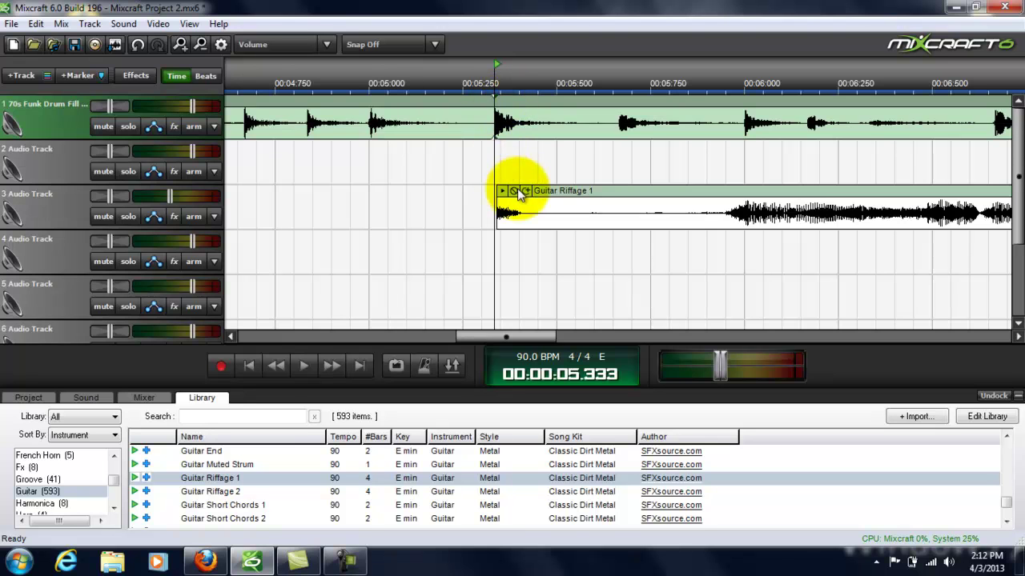
pyautogui.moveTo(541, 191); pyautogui.dragTo(539, 191)
pyautogui.click(249, 366)
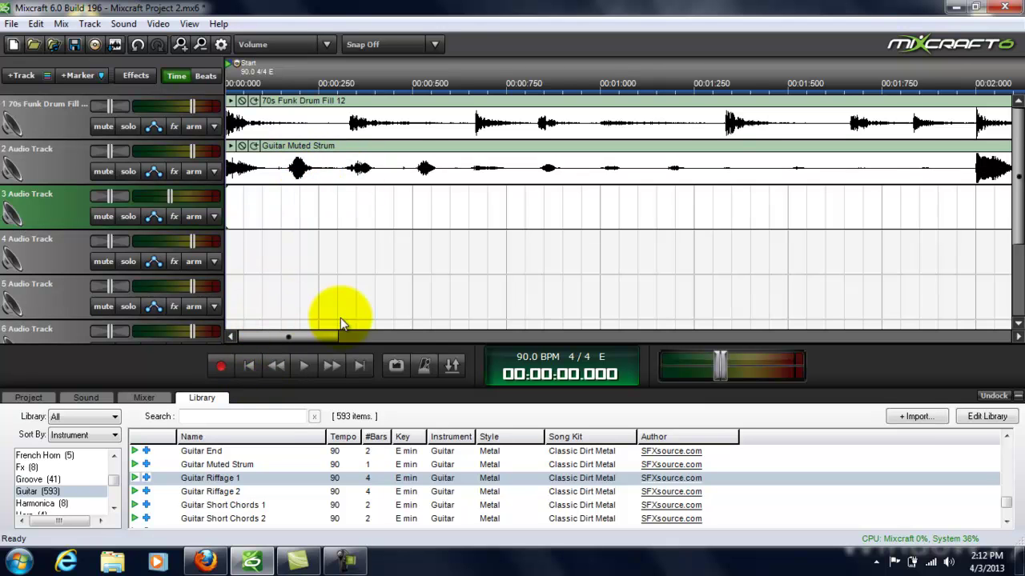
pyautogui.hscroll(5, 303, 337)
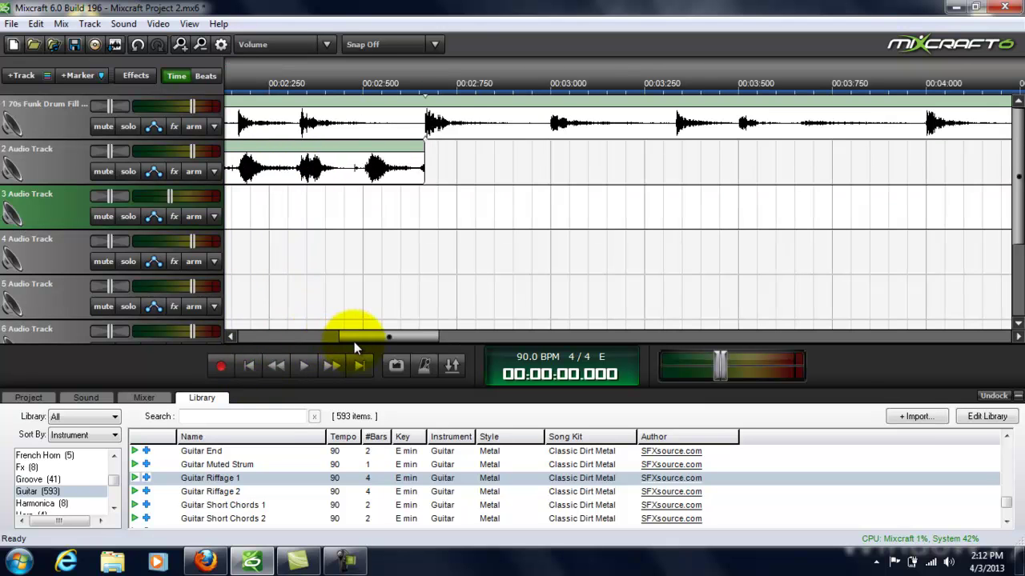
pyautogui.moveTo(354, 337); pyautogui.dragTo(451, 330)
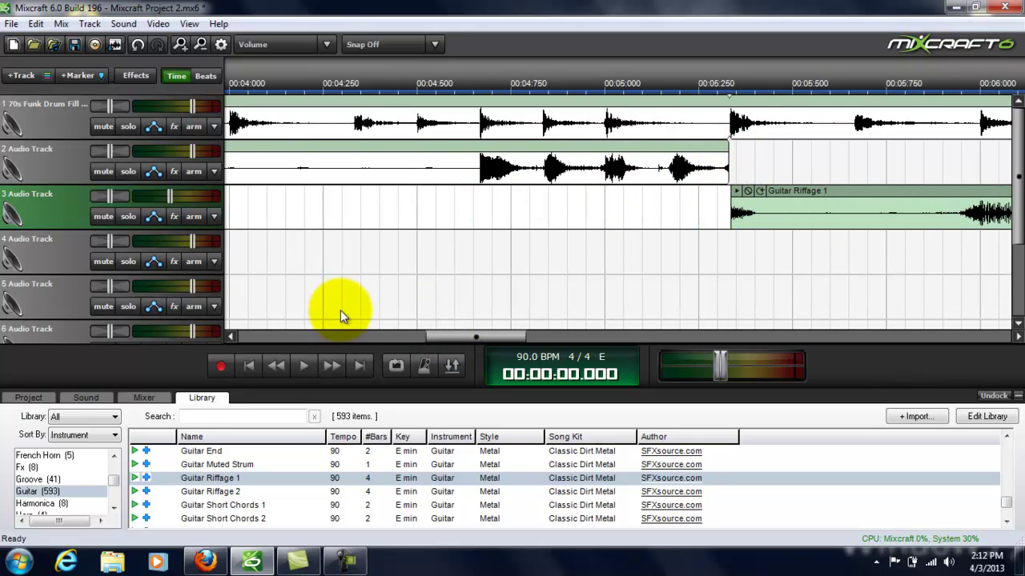
pyautogui.click(248, 367)
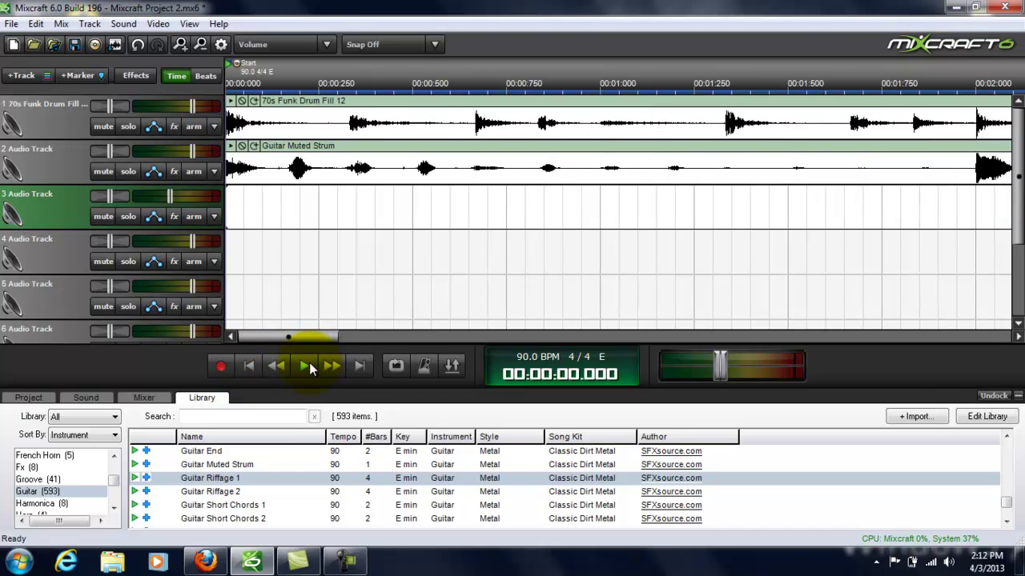
pyautogui.click(305, 365)
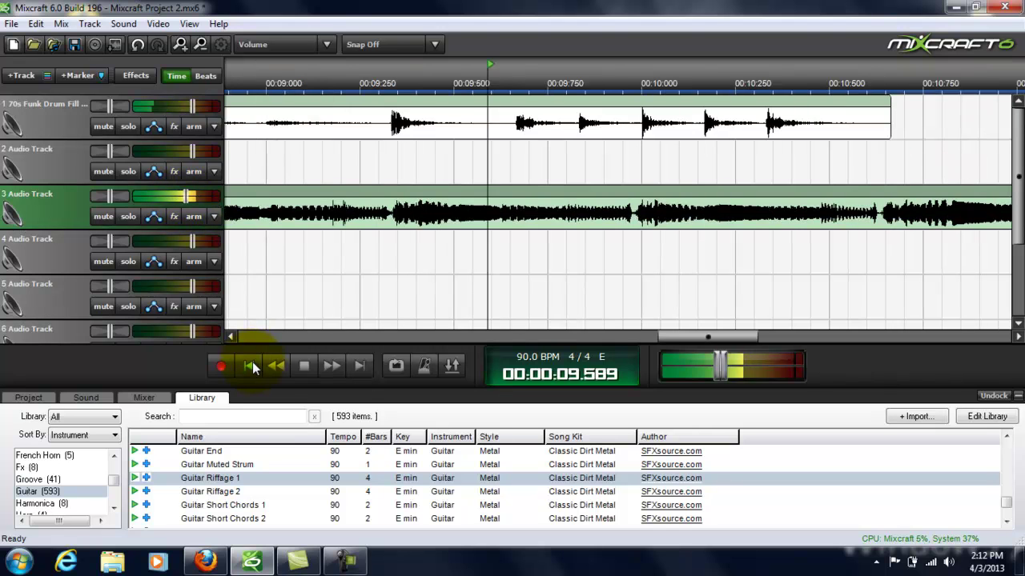
pyautogui.click(307, 370)
# Rewind, scroll right, and click track 4 at 00:00:05.336 to set the playhead there
pyautogui.click(248, 366)
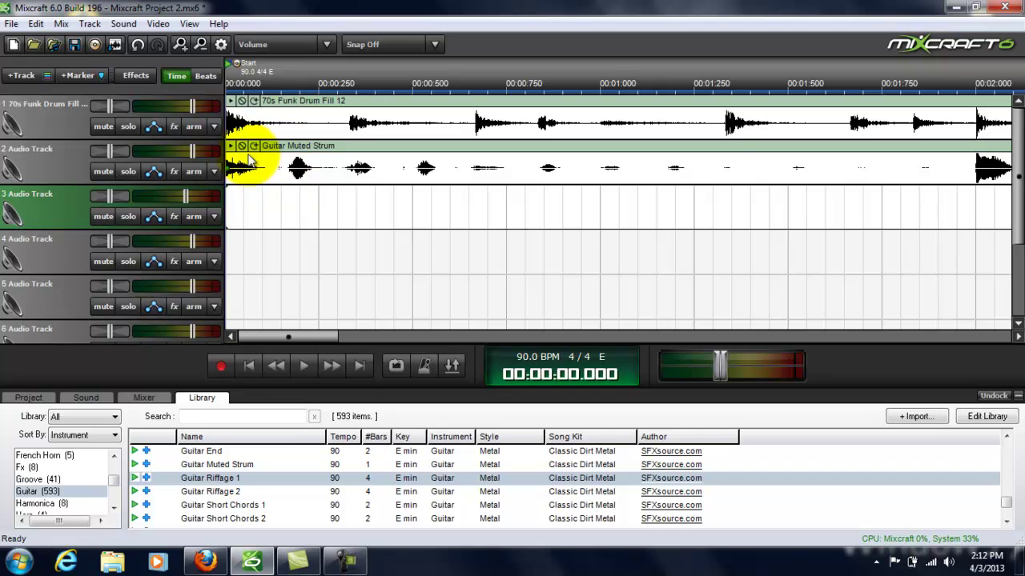
pyautogui.moveTo(267, 337)
pyautogui.mouseDown()
pyautogui.moveTo(480, 336)
pyautogui.moveTo(262, 337)
pyautogui.mouseUp()
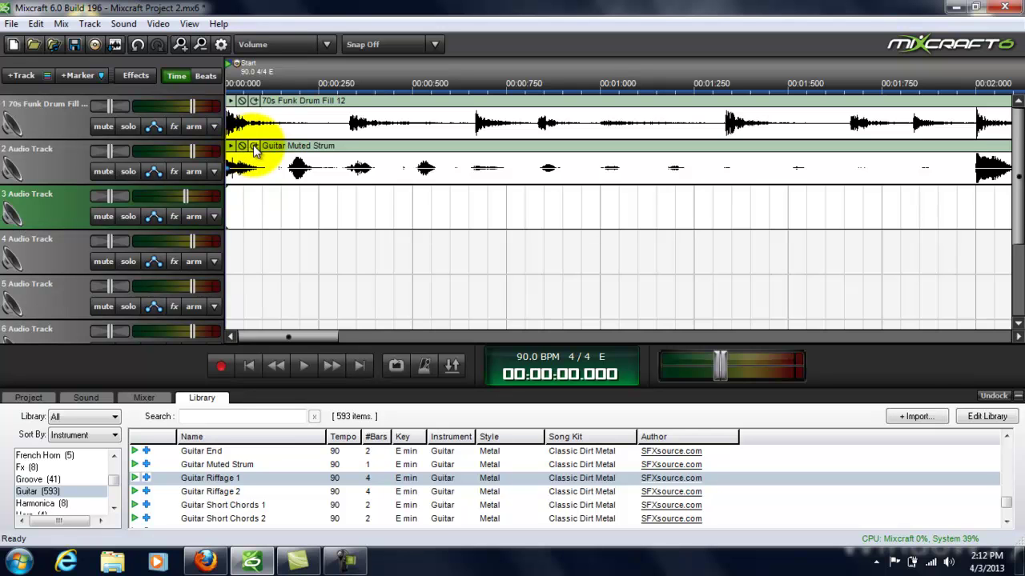
pyautogui.moveTo(275, 333); pyautogui.dragTo(503, 337)
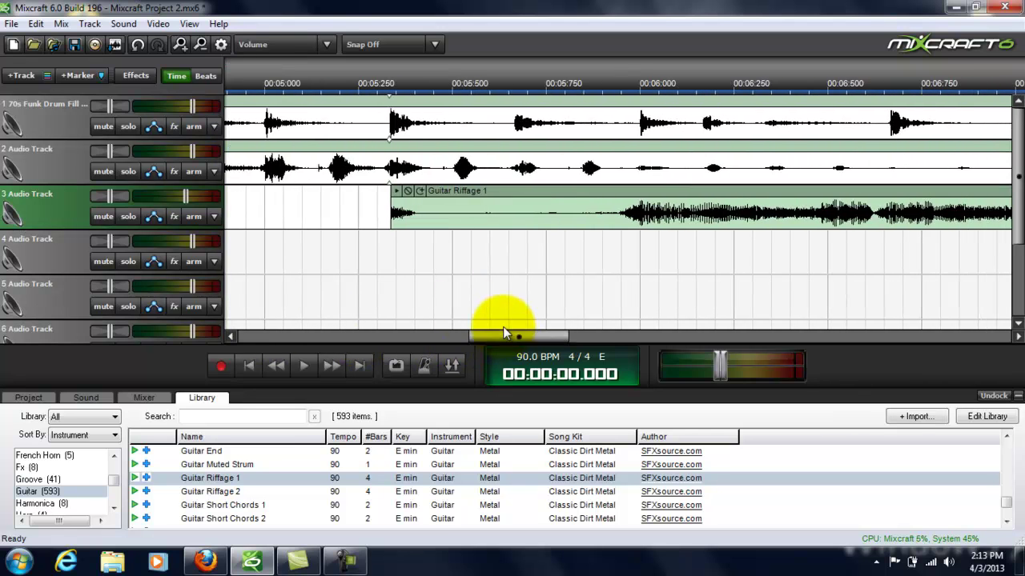
pyautogui.click(391, 239)
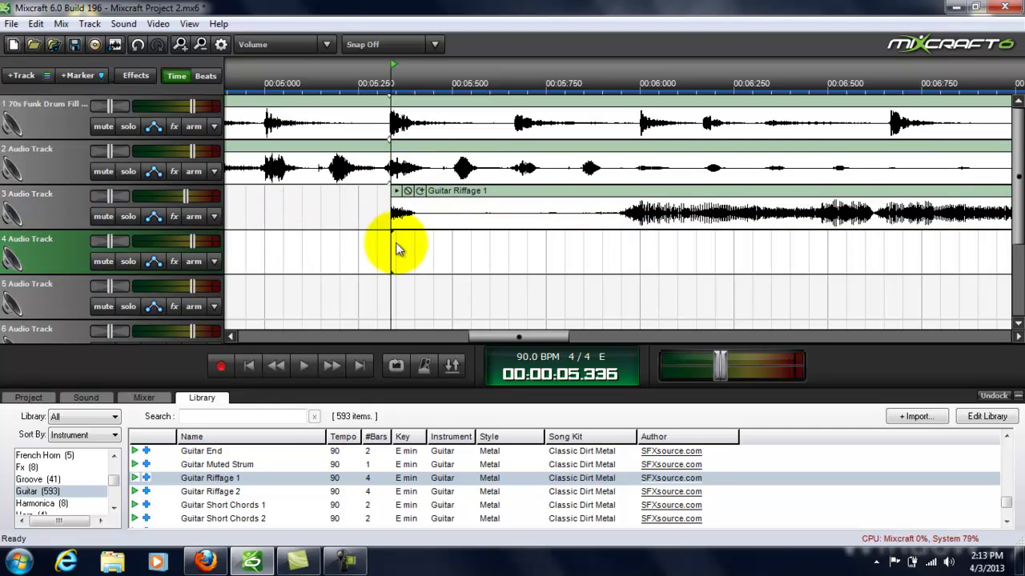
pyautogui.moveTo(496, 338); pyautogui.dragTo(248, 336)
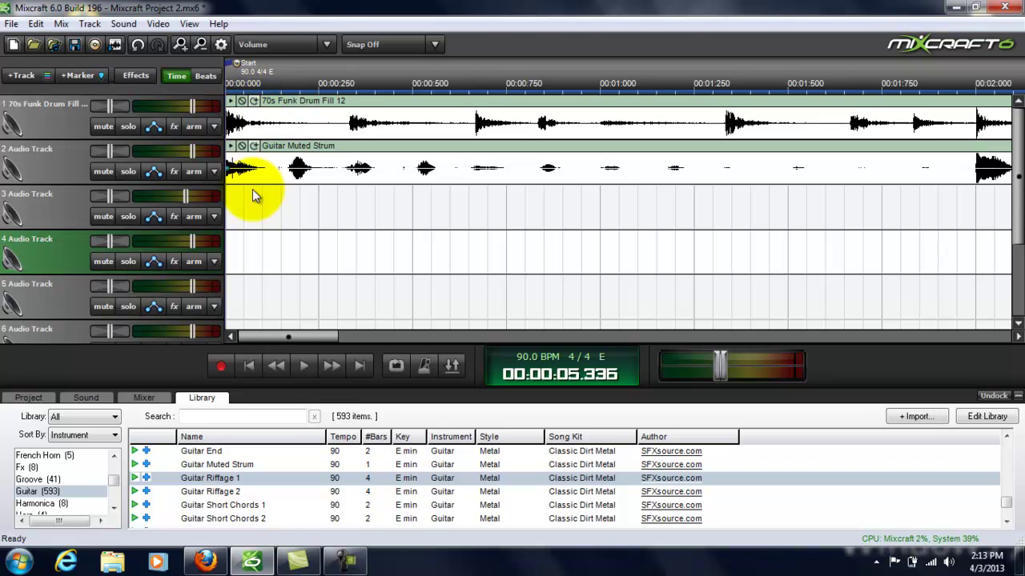
pyautogui.moveTo(277, 335); pyautogui.dragTo(266, 312)
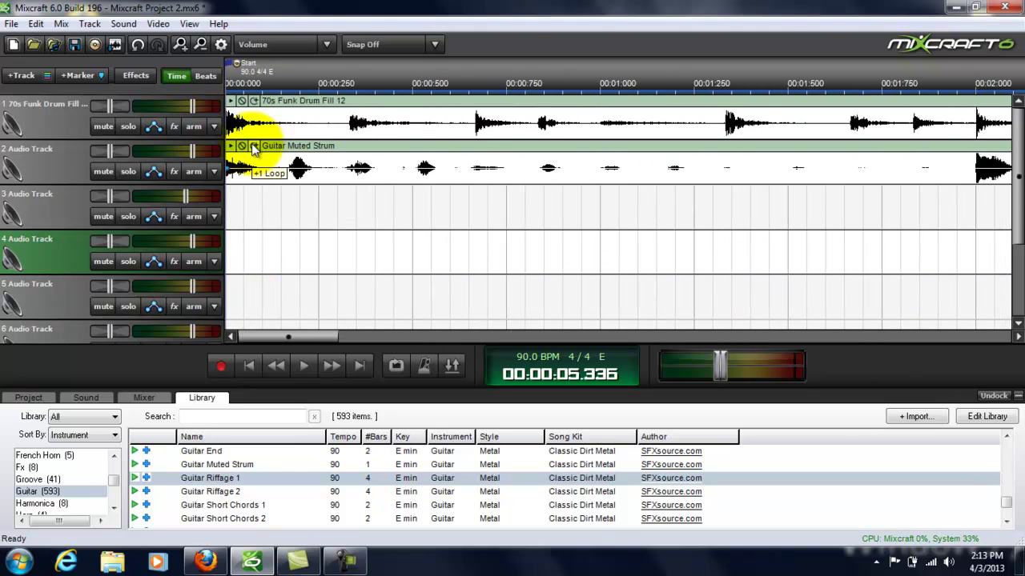
# Drag the strum envelope's end point down to -8.2 dB and its start point up to +0.5 dB
pyautogui.moveTo(274, 338); pyautogui.dragTo(938, 294)
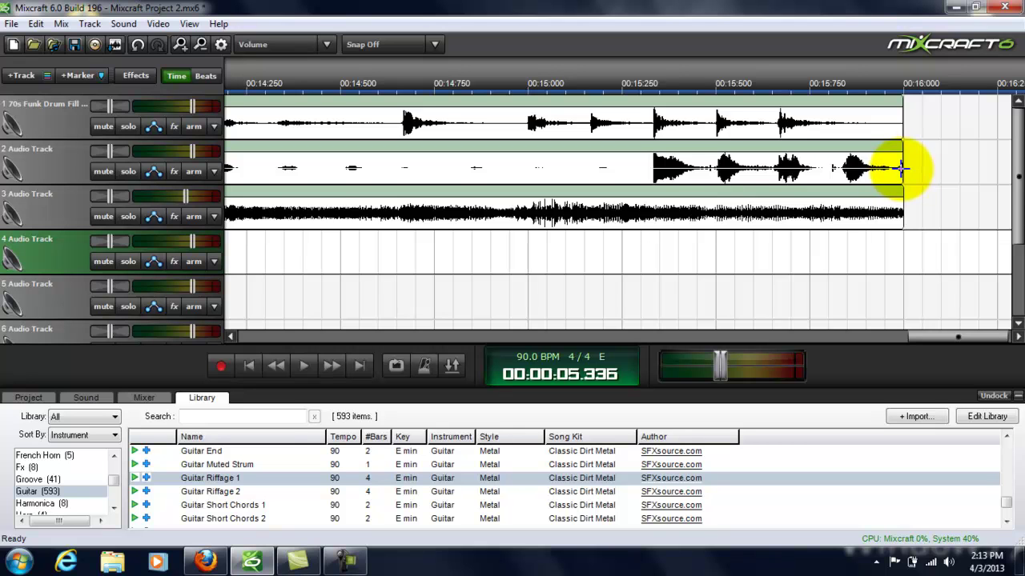
pyautogui.click(901, 168)
pyautogui.moveTo(901, 168); pyautogui.dragTo(902, 179)
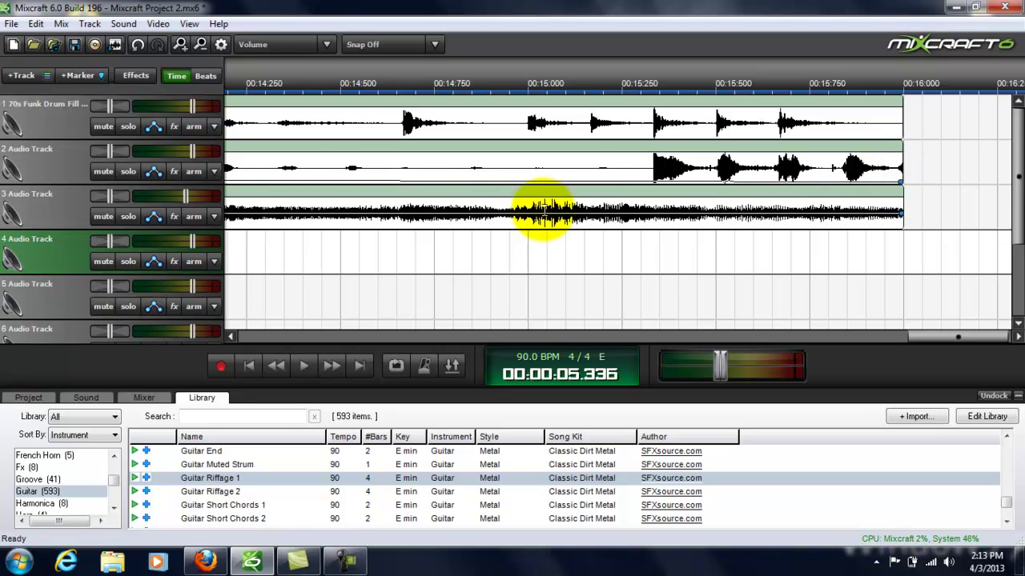
pyautogui.click(275, 174)
pyautogui.moveTo(275, 174); pyautogui.dragTo(261, 168)
pyautogui.click(248, 366)
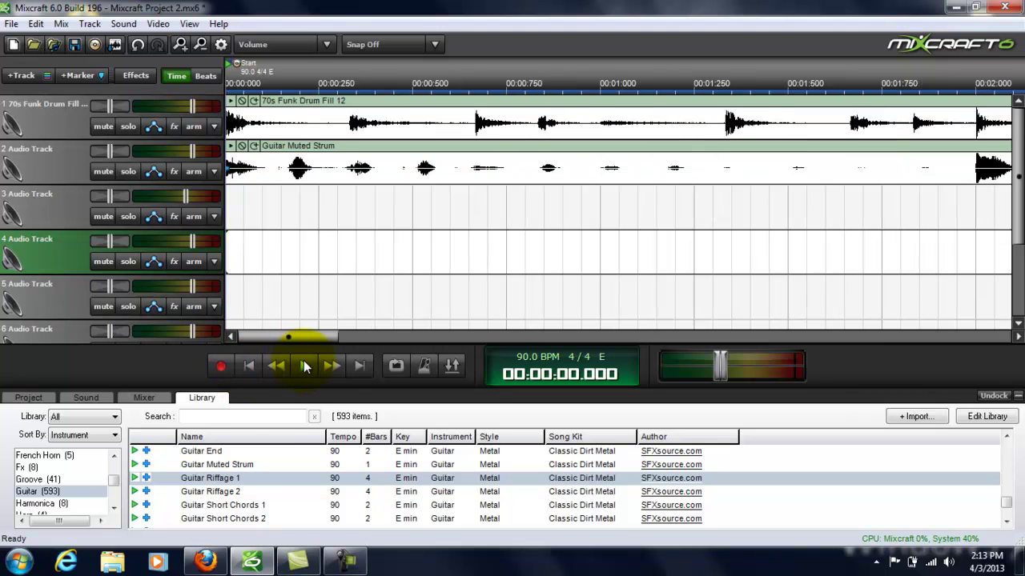
pyautogui.click(305, 367)
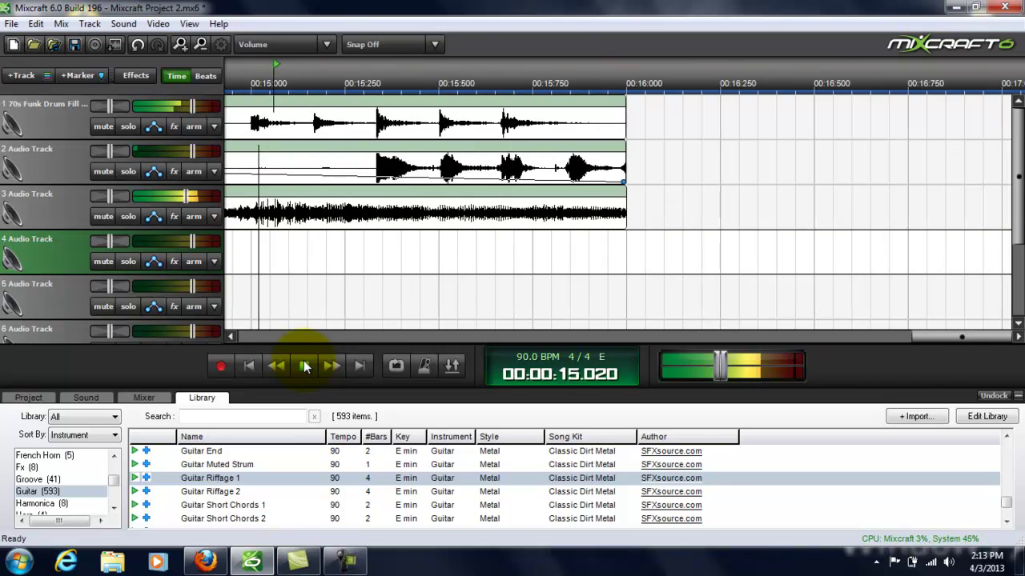
pyautogui.click(248, 367)
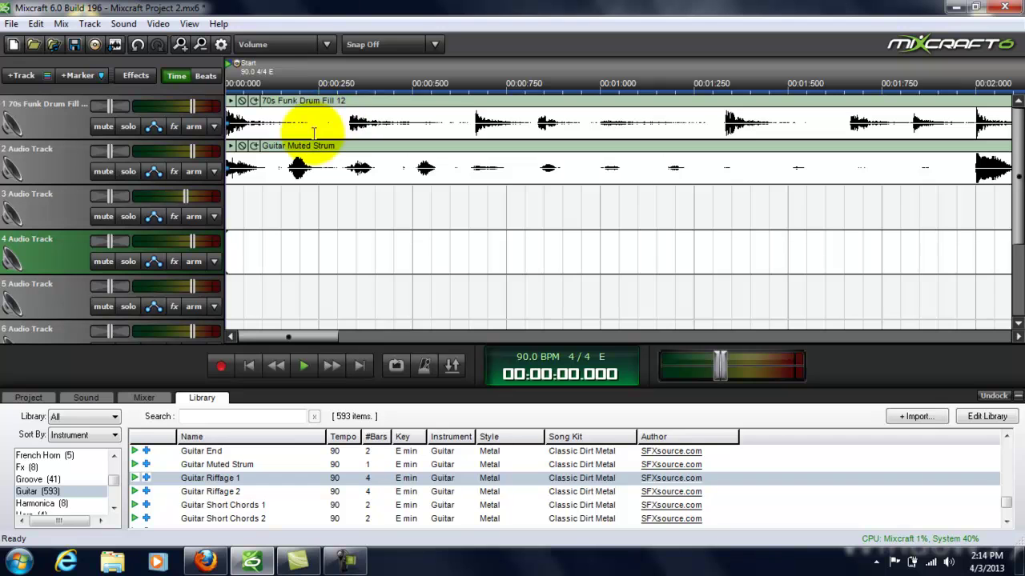
# Show the 70s Funk Drum Fill 12 clip's sound properties: detected tempo 90, tempo-matched
pyautogui.click(292, 108)
pyautogui.click(84, 397)
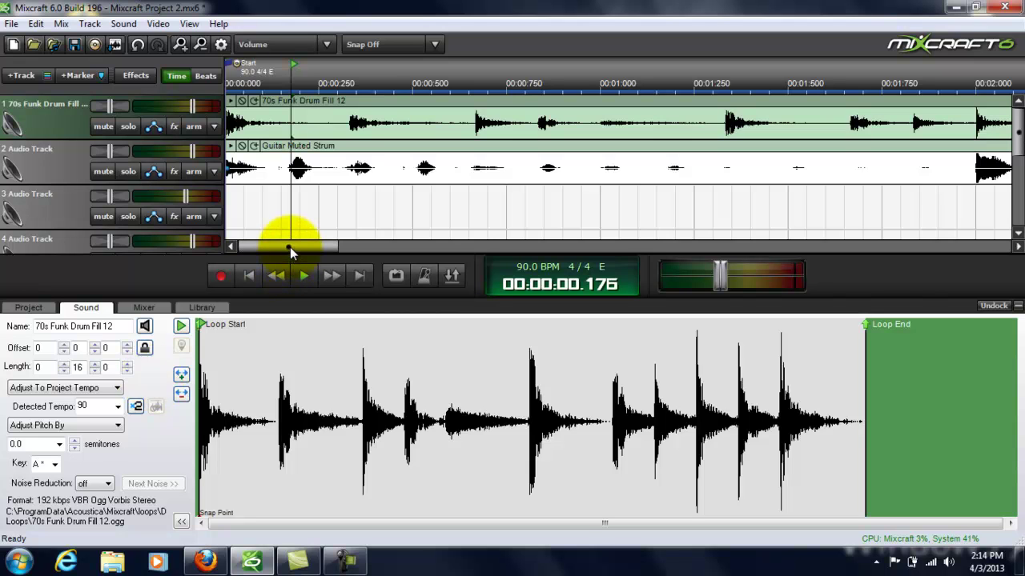
# Open Dubstep Build from Mixcraft Projects > Mixcraft Project 1 without saving the current project
pyautogui.click(33, 13)
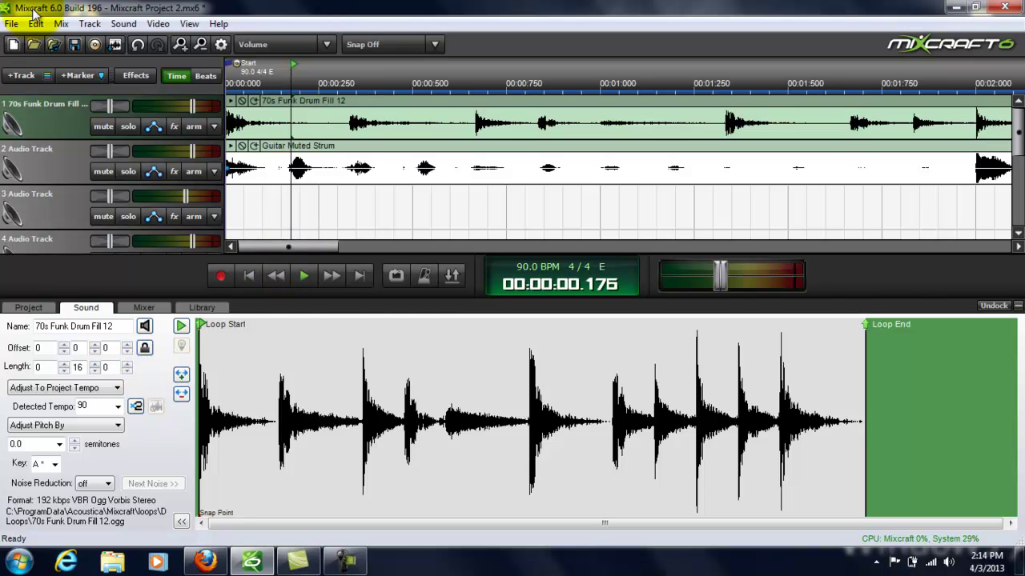
pyautogui.click(12, 24)
pyautogui.click(24, 59)
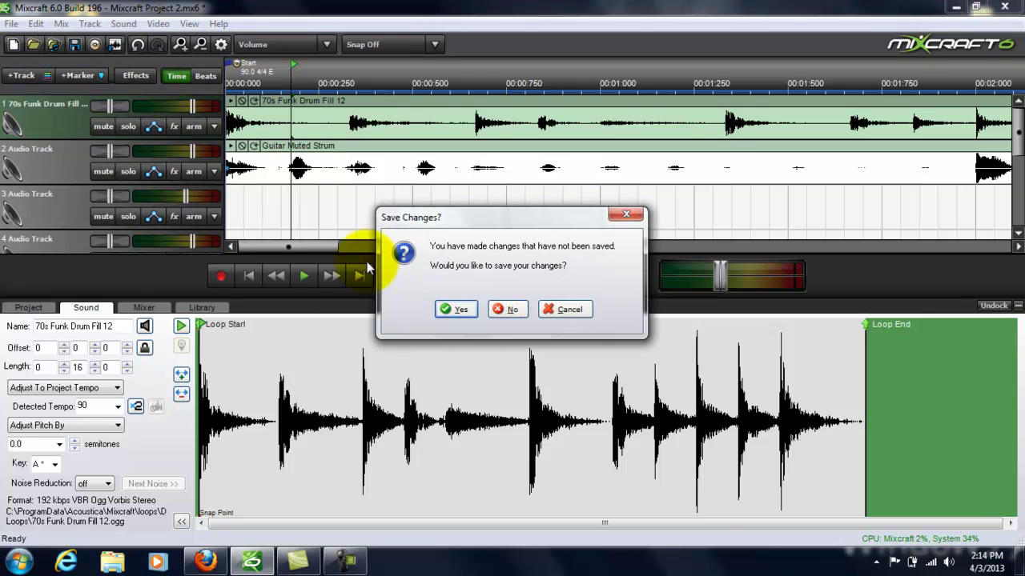
pyautogui.click(496, 310)
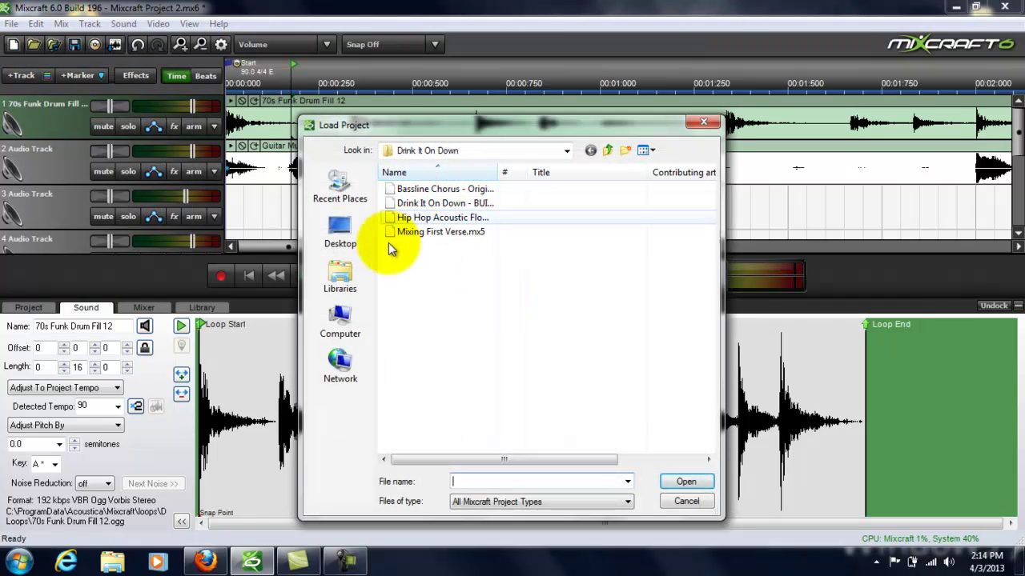
pyautogui.press('BackSpace')
pyautogui.press('BackSpace')
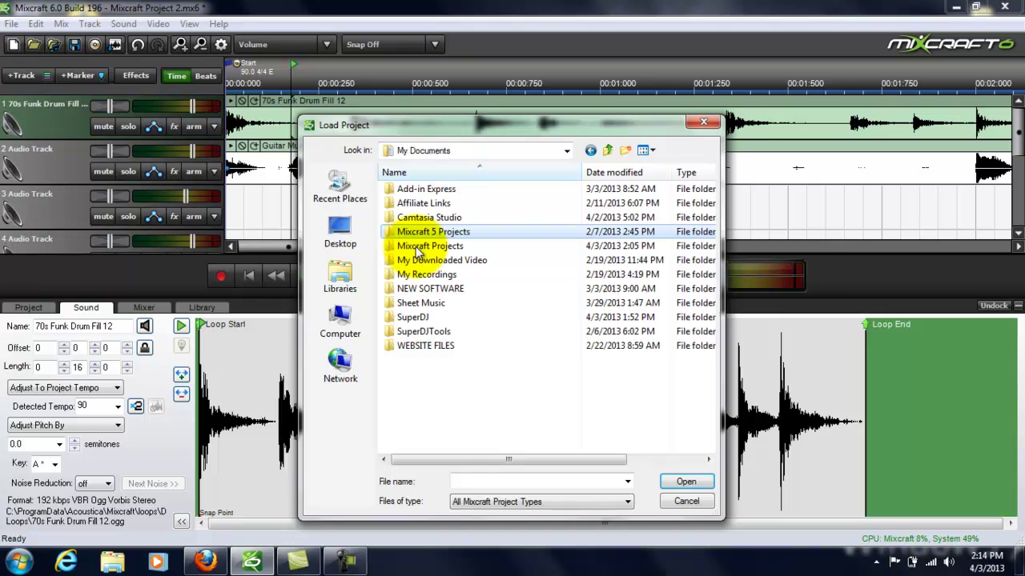
pyautogui.doubleClick(422, 247)
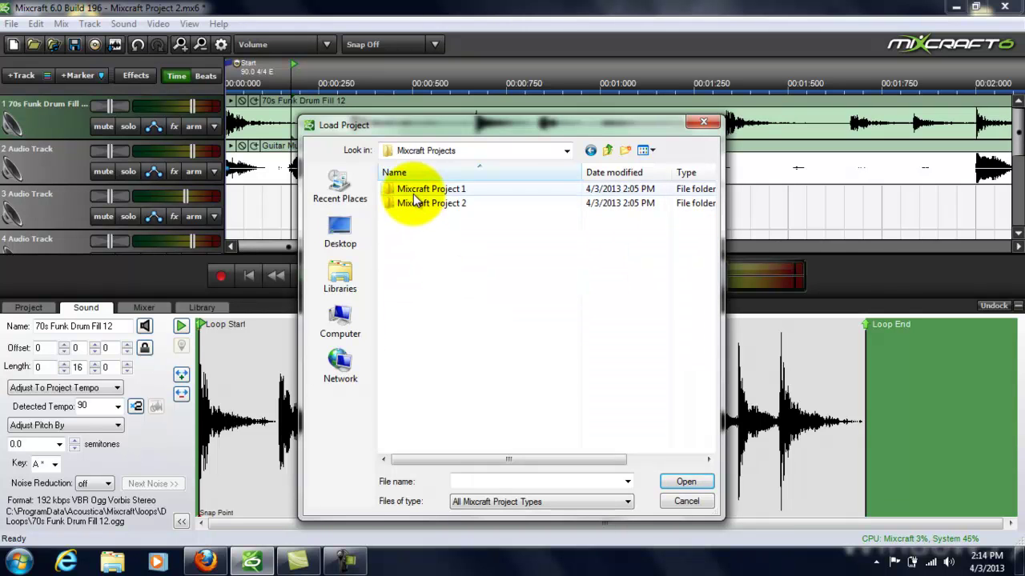
pyautogui.doubleClick(415, 192)
pyautogui.doubleClick(413, 202)
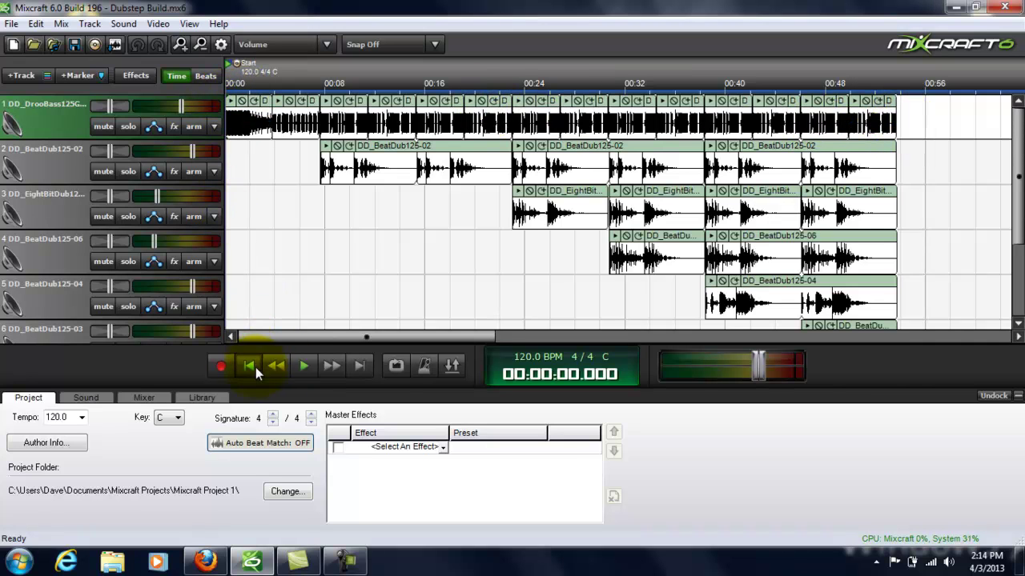
pyautogui.click(304, 367)
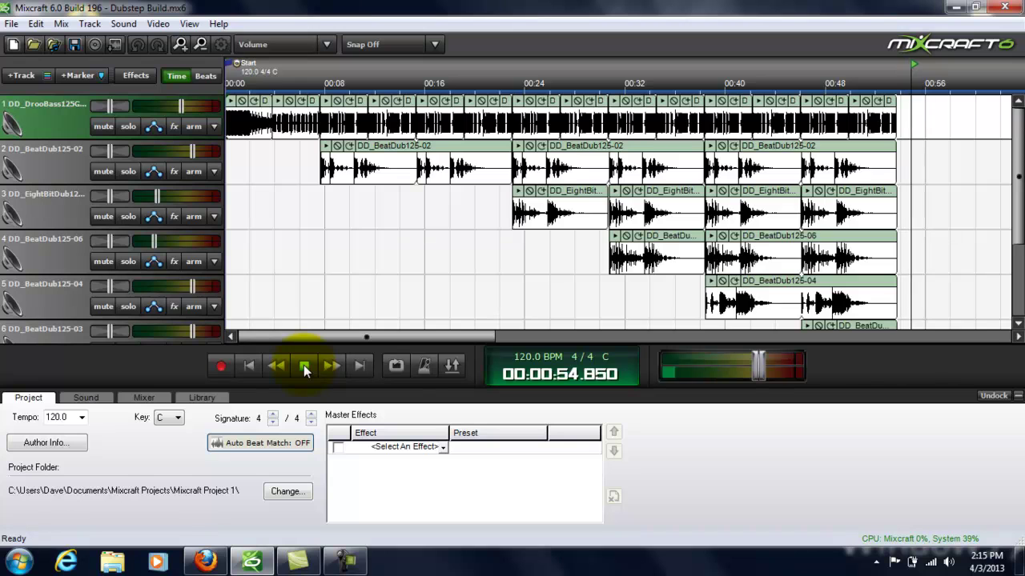
pyautogui.click(304, 367)
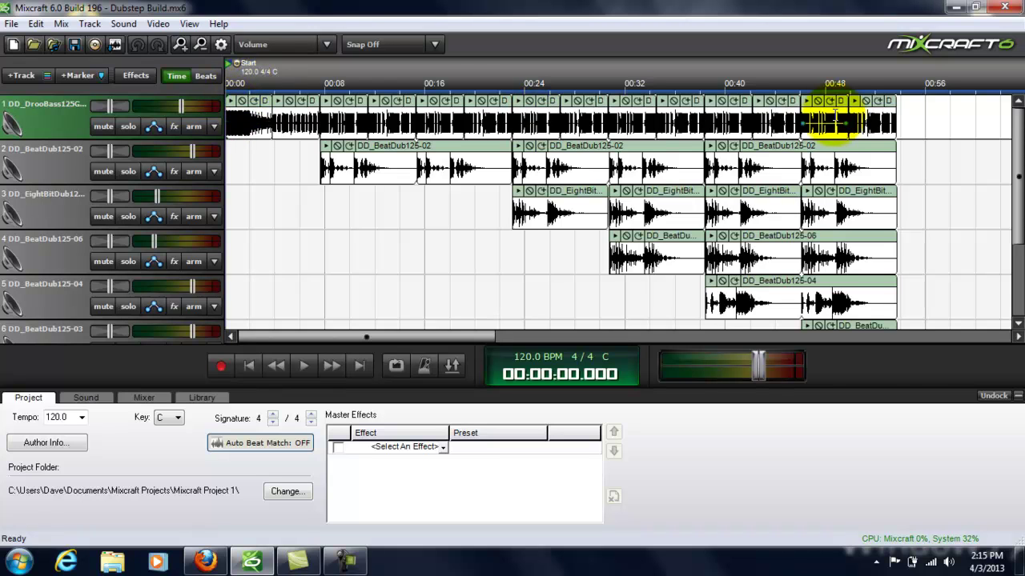
# Select the whole bass clip on track 1, then look over tracks 4–8 and return
pyautogui.moveTo(907, 118); pyautogui.dragTo(225, 117)
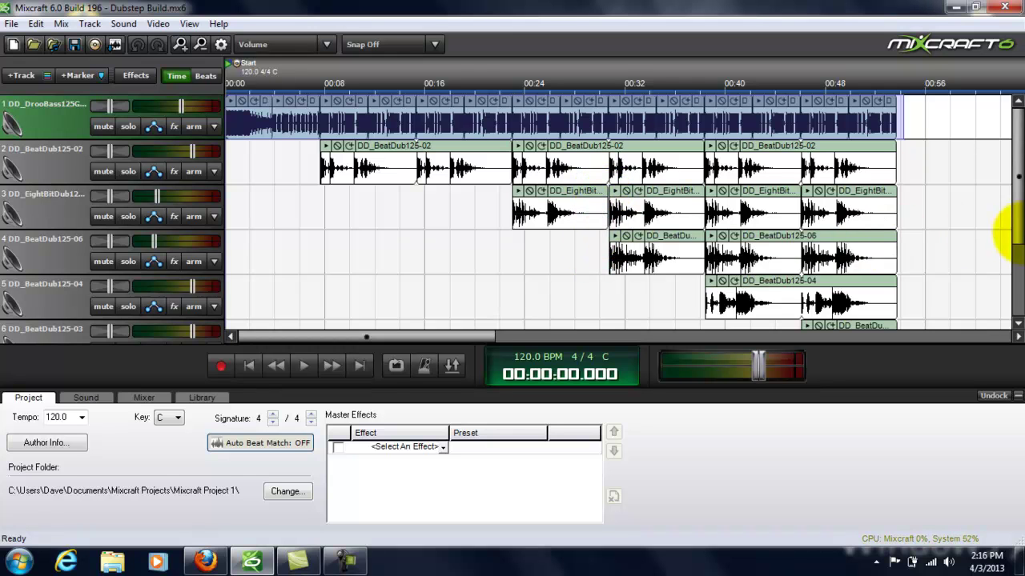
pyautogui.scroll(-3, 1004, 256)
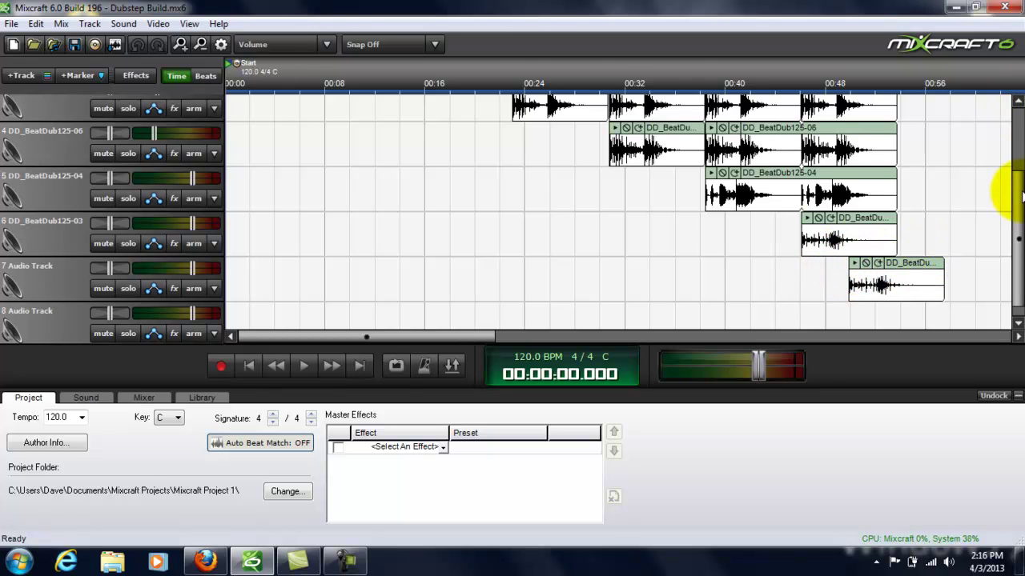
pyautogui.moveTo(1019, 196); pyautogui.dragTo(1020, 116)
# Drag the EightBitDub track 3 pan slider to 84% Left
pyautogui.click(352, 217)
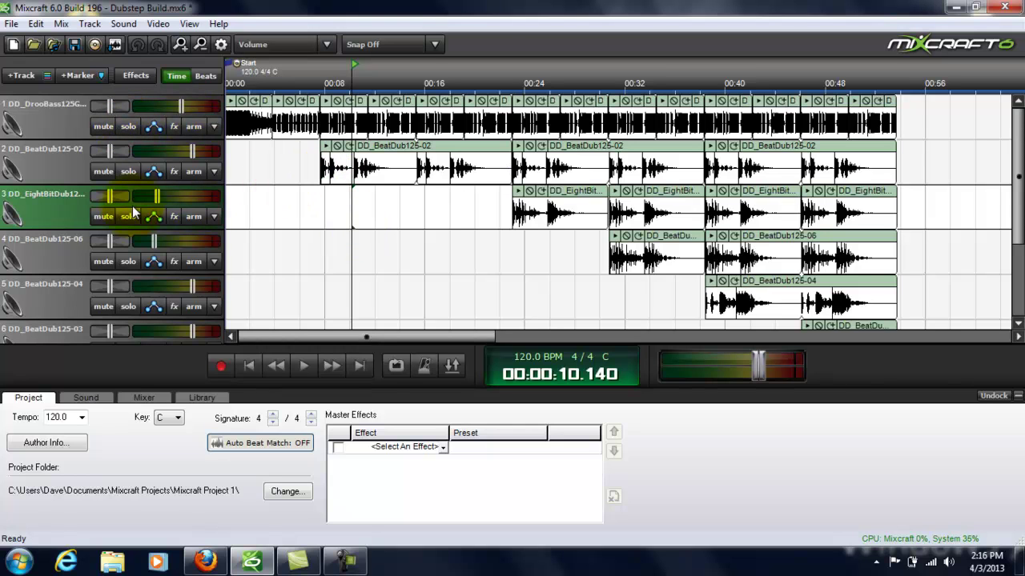
pyautogui.moveTo(111, 194); pyautogui.dragTo(56, 195)
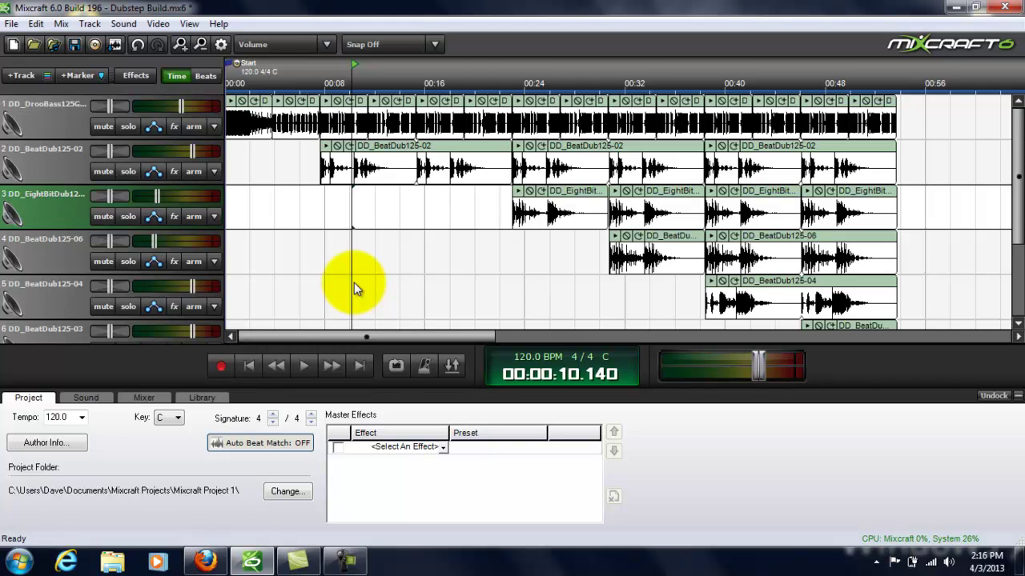
# Browse track 4's Add Sound File list (DD_BeatDub125-03, -10), then close it without adding
pyautogui.click(290, 249)
pyautogui.rightClick(291, 253)
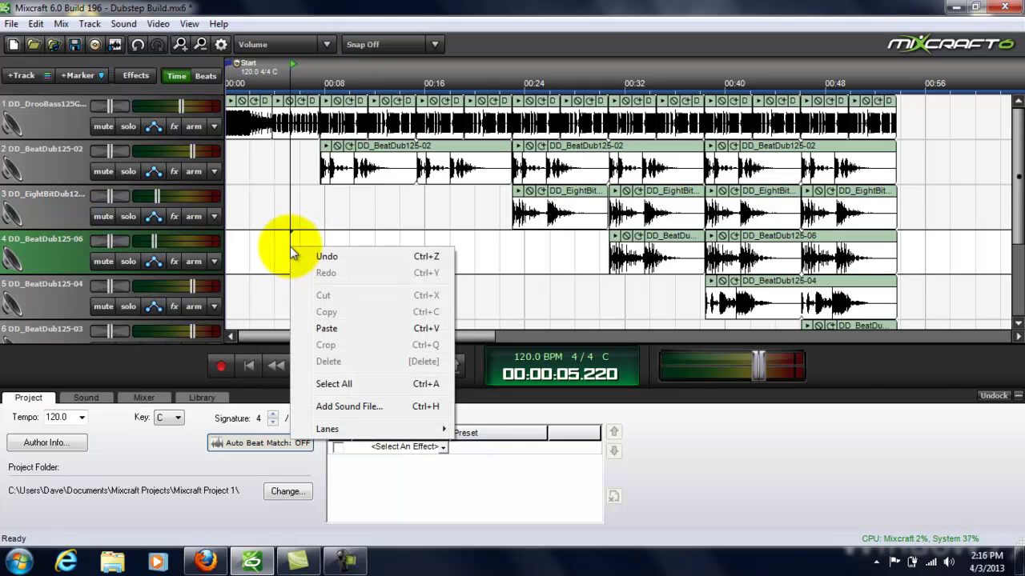
pyautogui.click(320, 407)
pyautogui.click(434, 218)
pyautogui.click(446, 316)
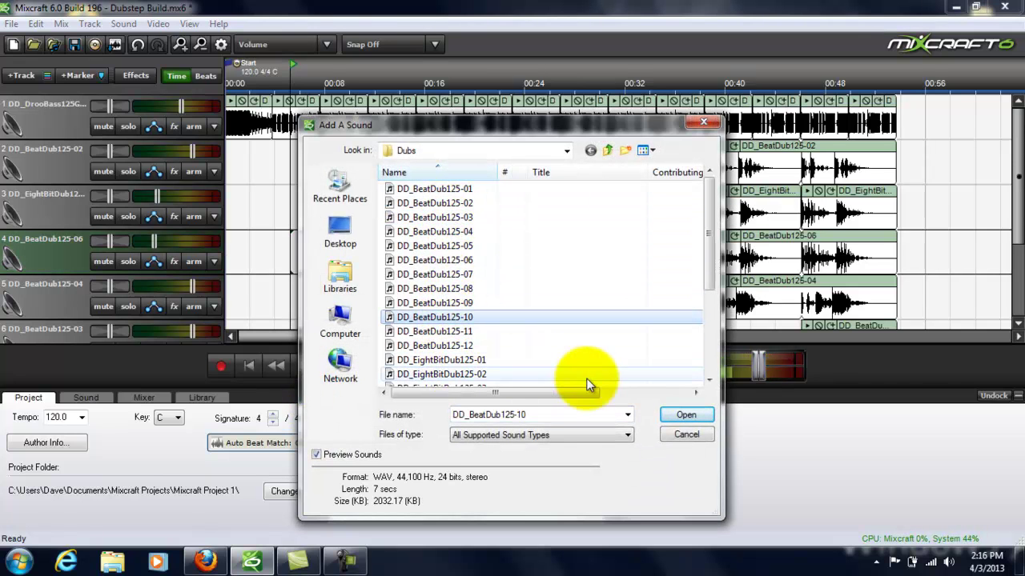
pyautogui.click(666, 418)
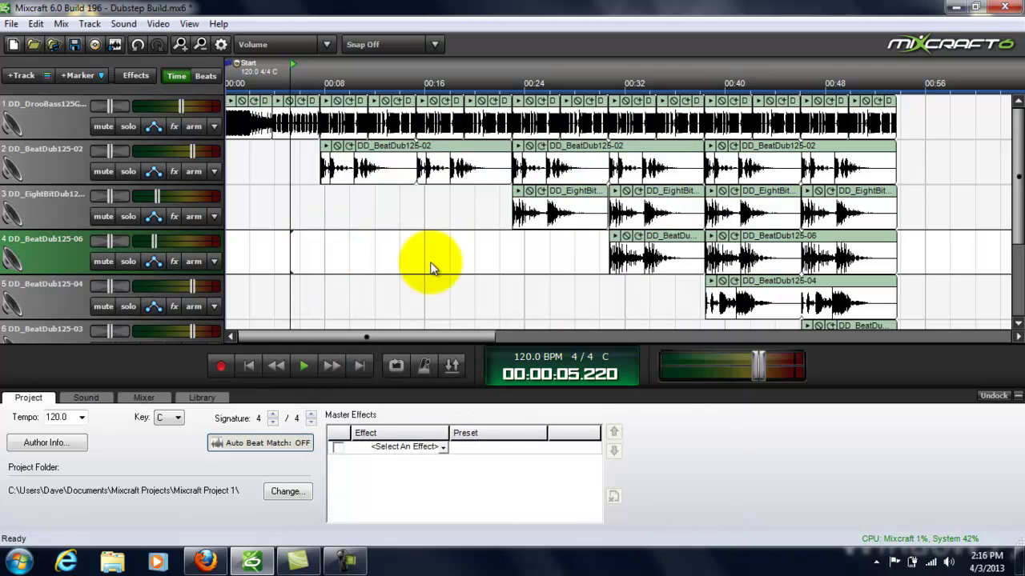
# Return the playhead to the song start and preview track 4's first clip
pyautogui.click(255, 367)
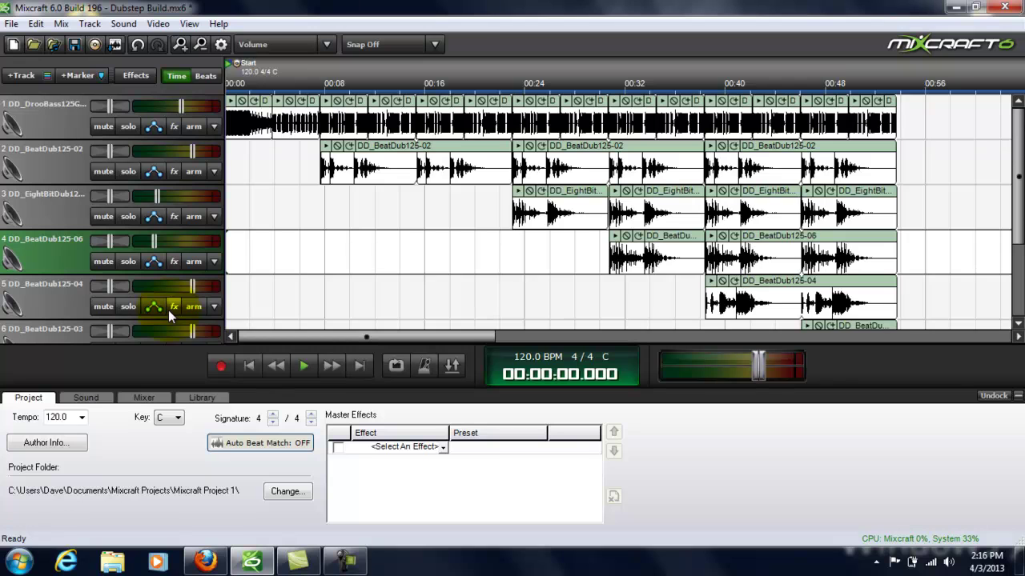
pyautogui.click(298, 175)
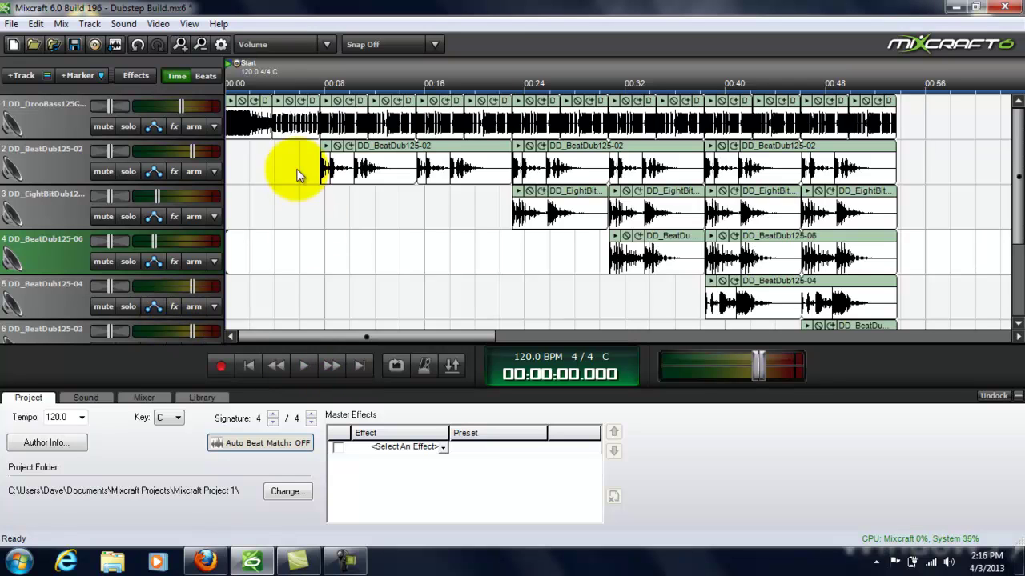
pyautogui.click(615, 237)
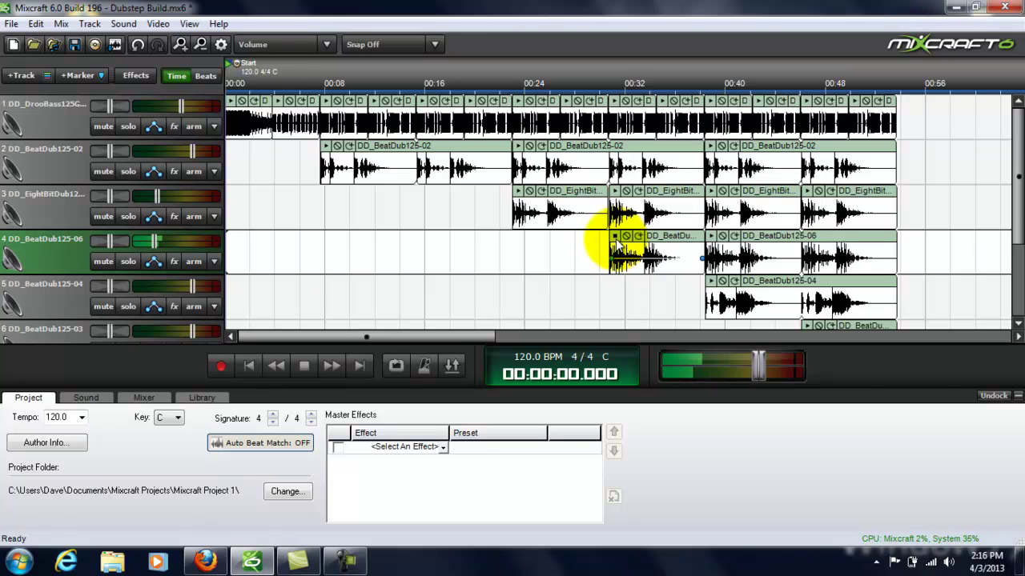
# Add Acoustica Reverb to track 4's effect list and play the song with it
pyautogui.click(173, 261)
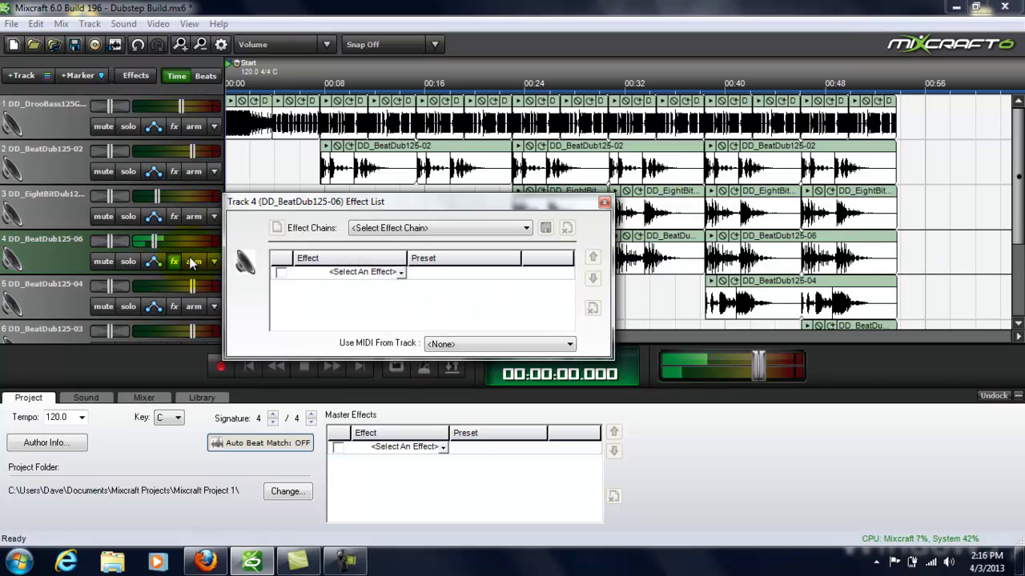
pyautogui.click(403, 273)
pyautogui.click(403, 273)
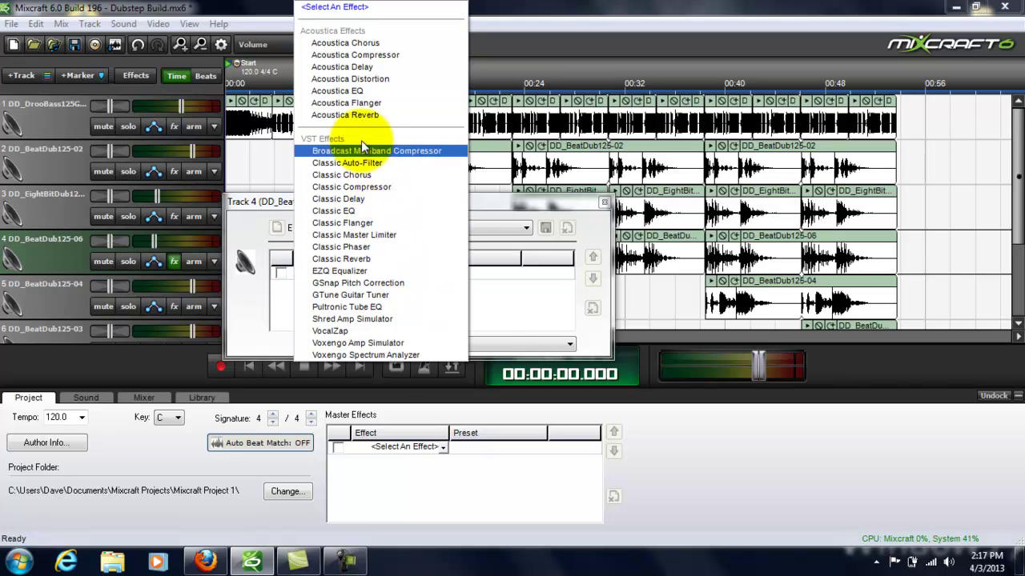
pyautogui.click(352, 114)
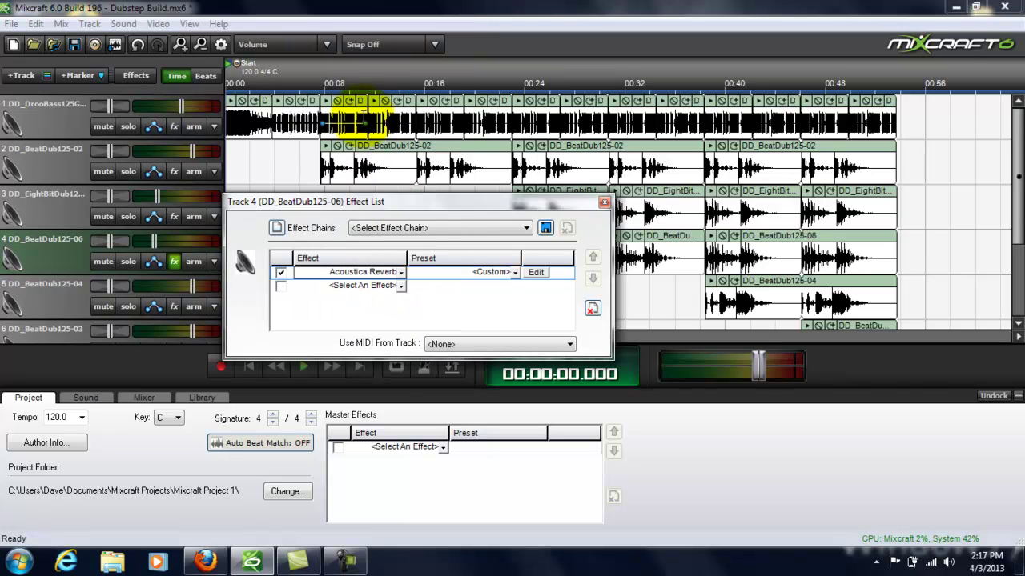
pyautogui.click(605, 207)
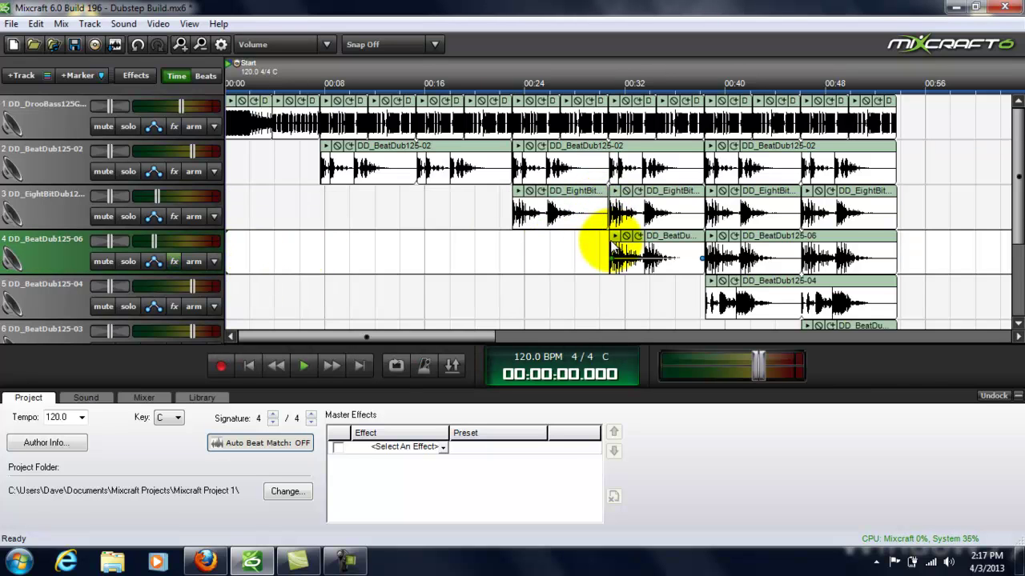
pyautogui.press('space')
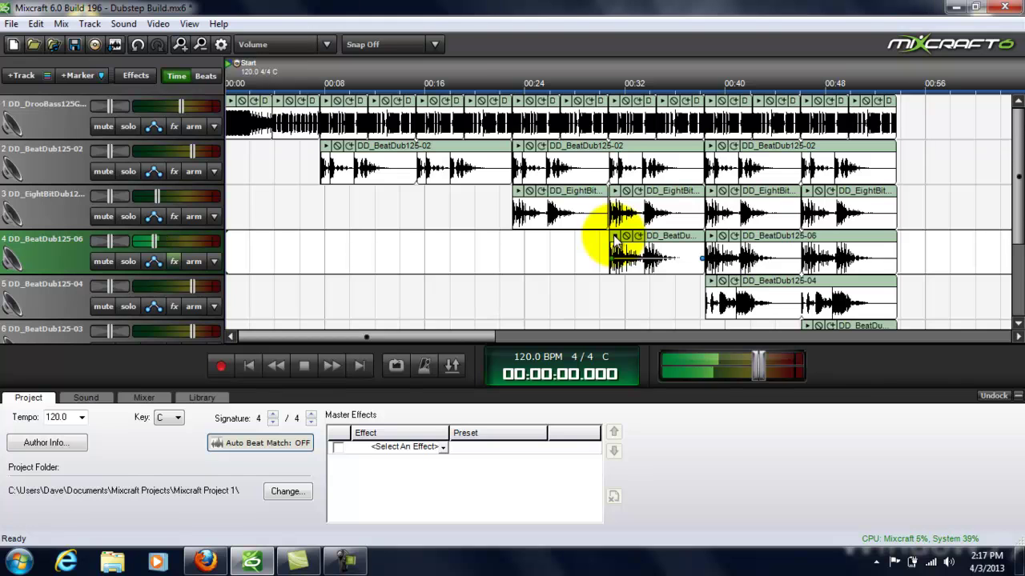
# Switch off the Acoustica Reverb, play the song without it, and close the effect list
pyautogui.click(174, 261)
pyautogui.click(280, 276)
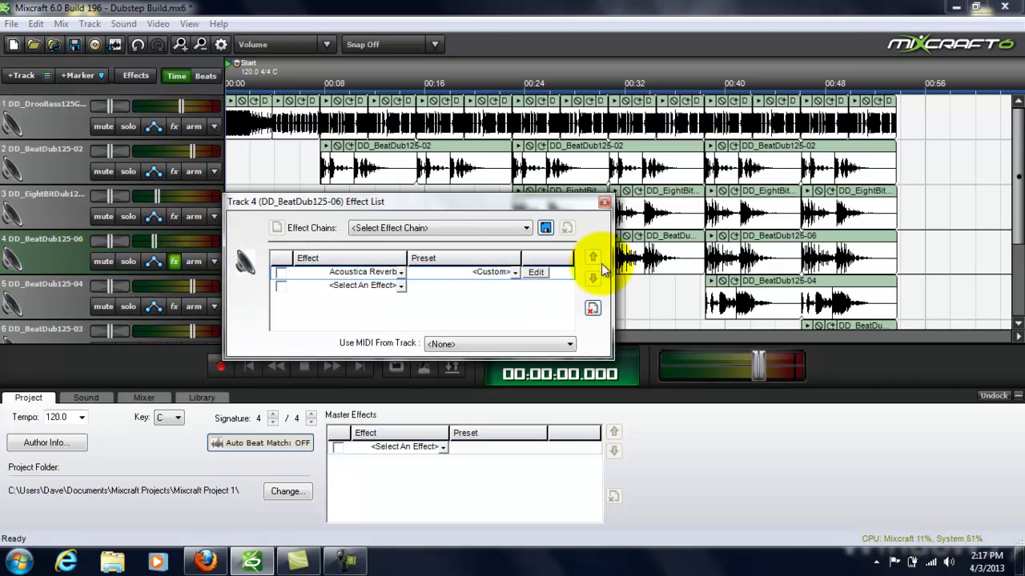
pyautogui.moveTo(563, 207); pyautogui.dragTo(537, 207)
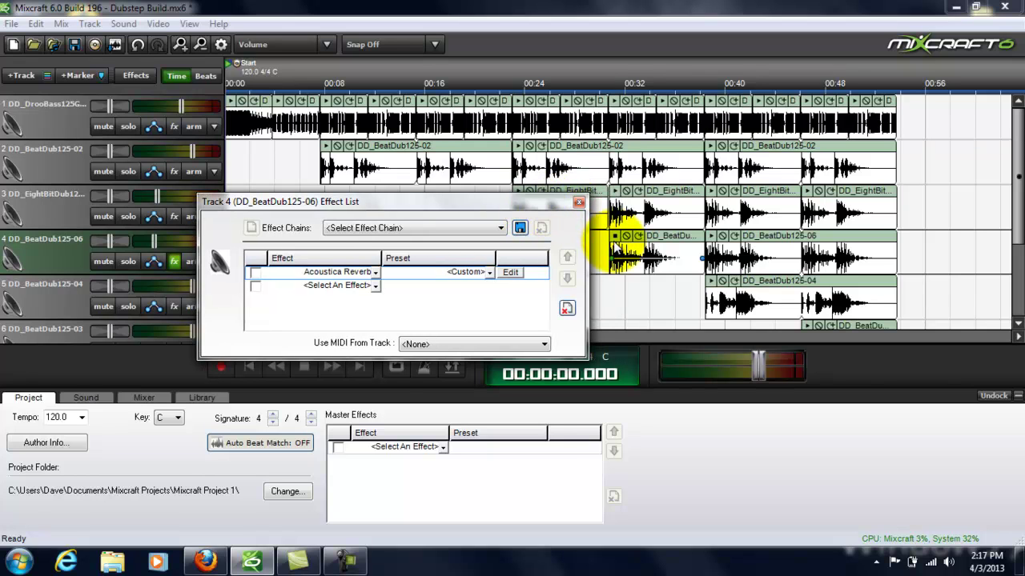
pyautogui.press('space')
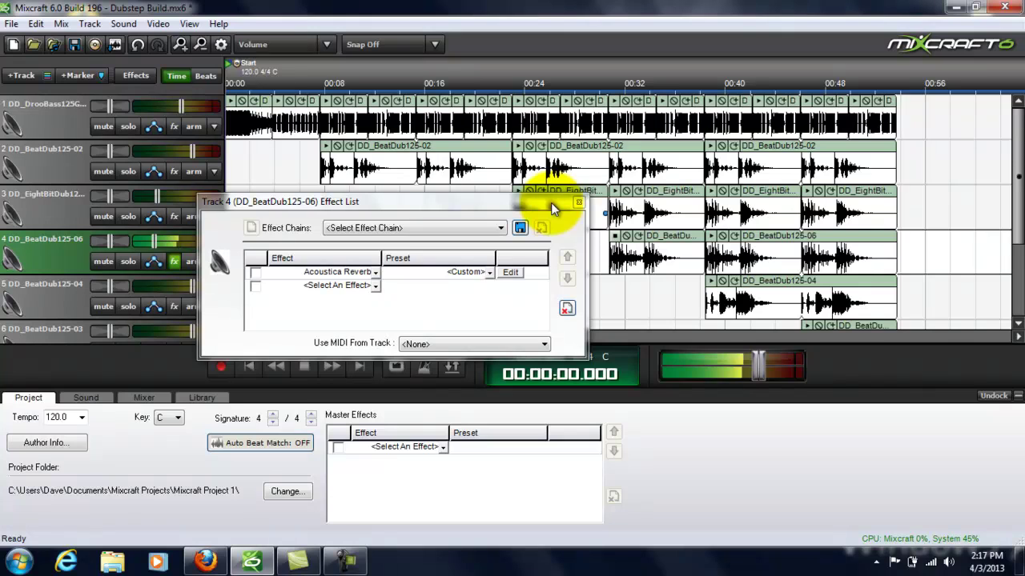
pyautogui.click(308, 272)
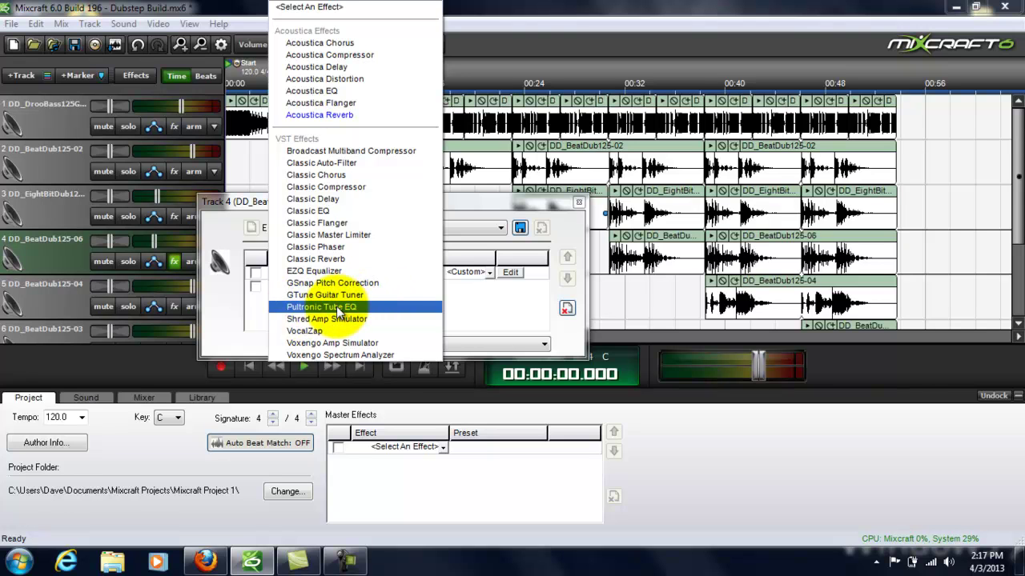
pyautogui.click(480, 321)
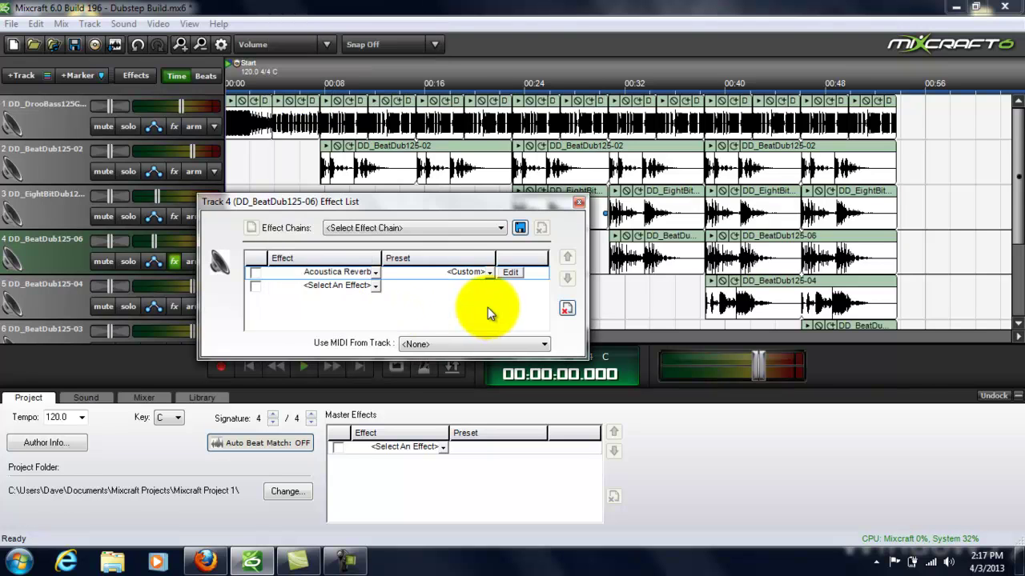
pyautogui.click(579, 203)
pyautogui.click(373, 249)
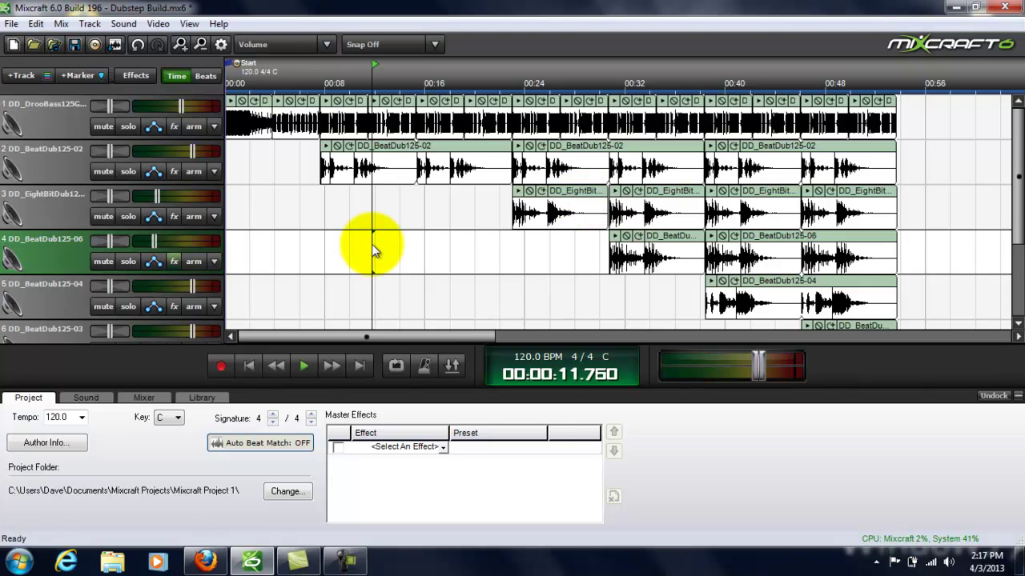